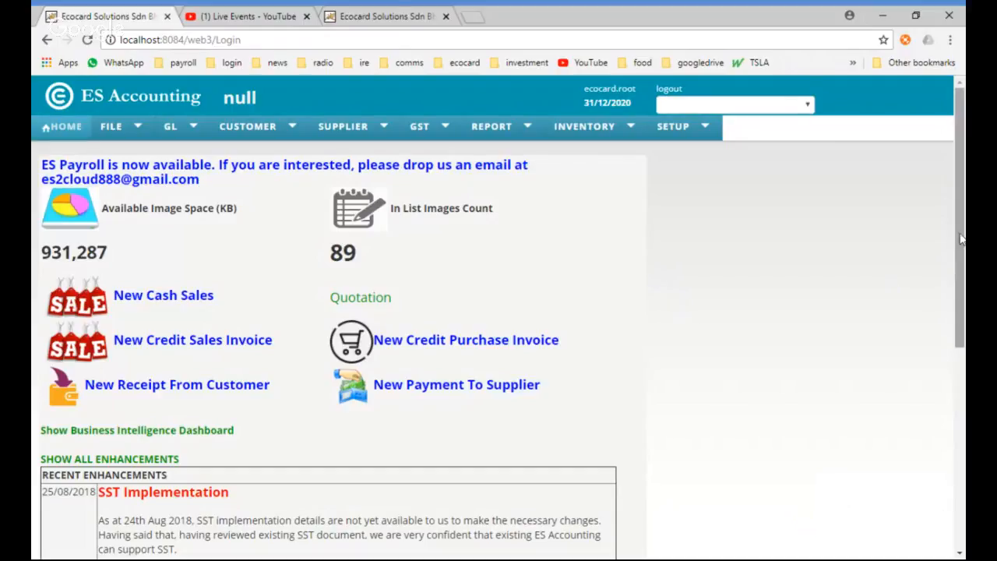
Open the SST tax code deployment page from the home page's SST Implementation notice, and again through the Install SST Tax Codes command
scroll(958, 245, "down", 1)
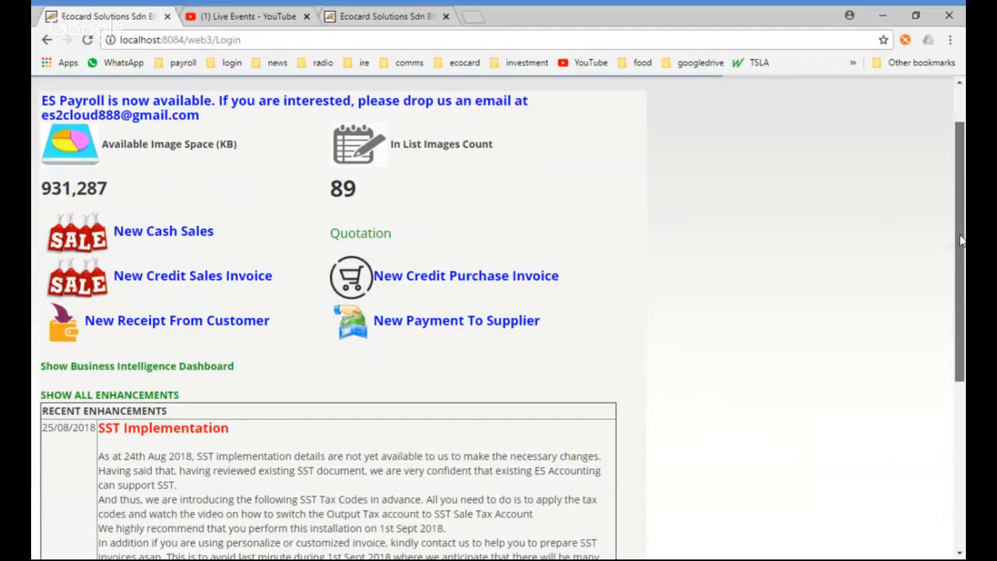
scroll(960, 241, "up", 1)
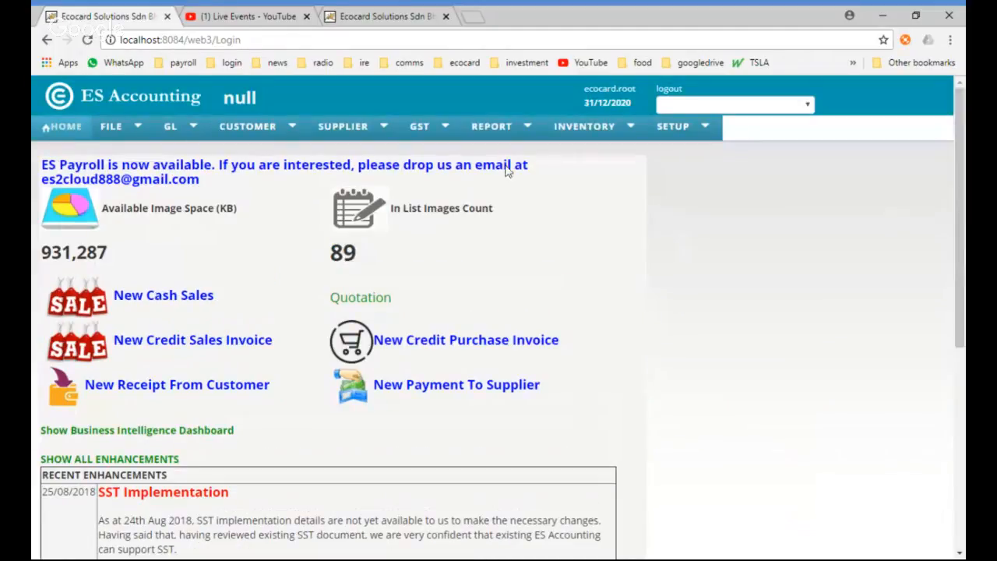
scroll(956, 178, "down", 3)
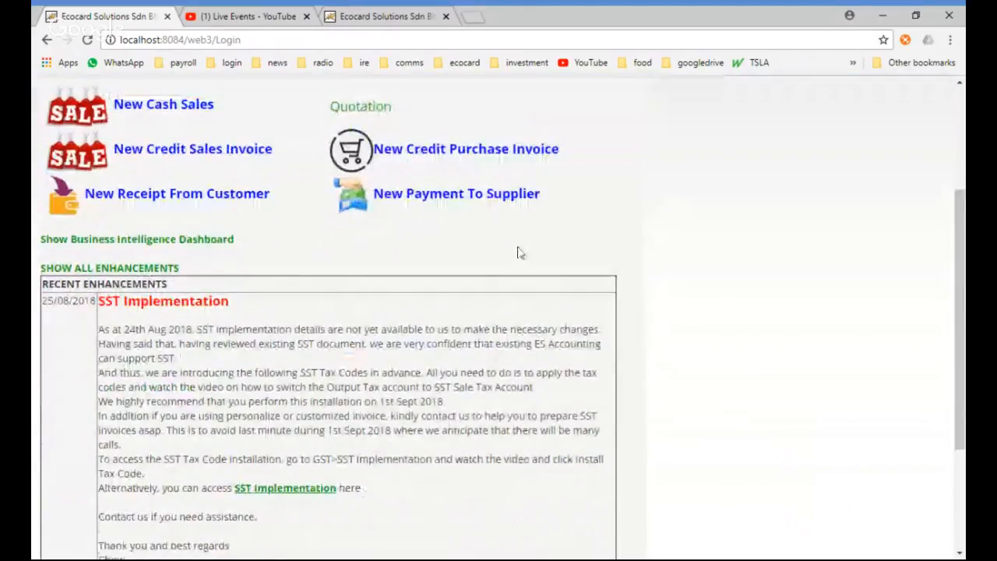
left_click(271, 489)
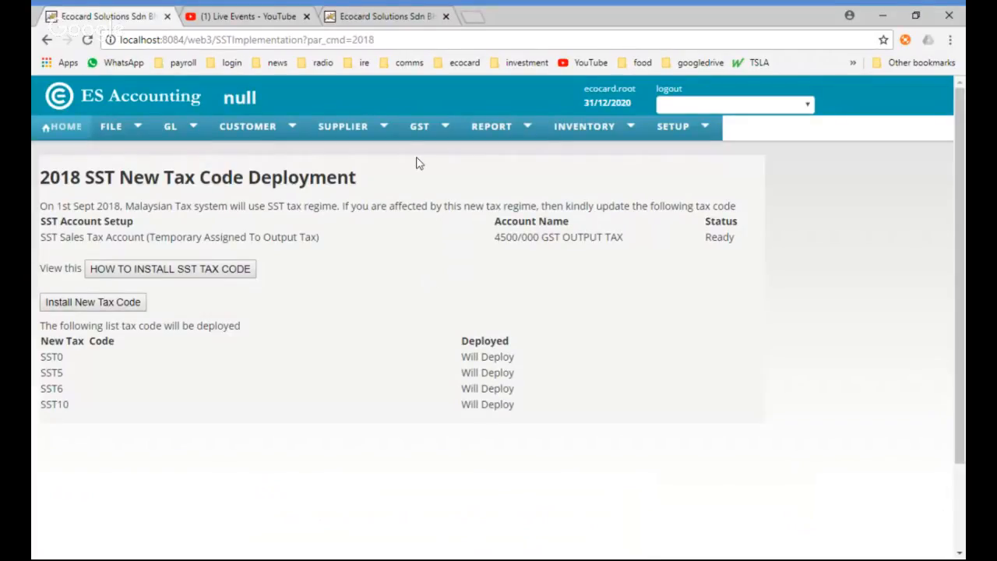
mouse_move(419, 132)
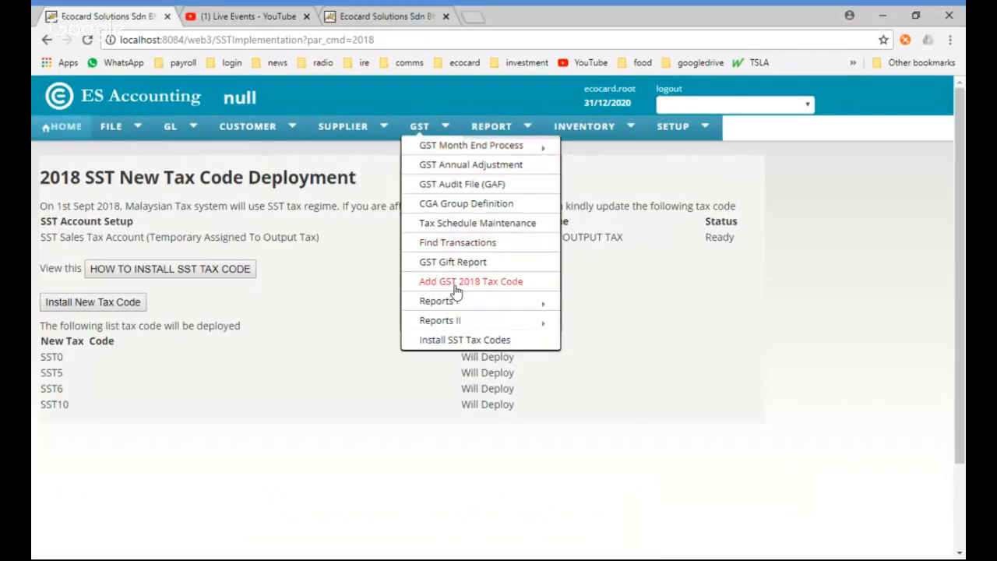
left_click(460, 340)
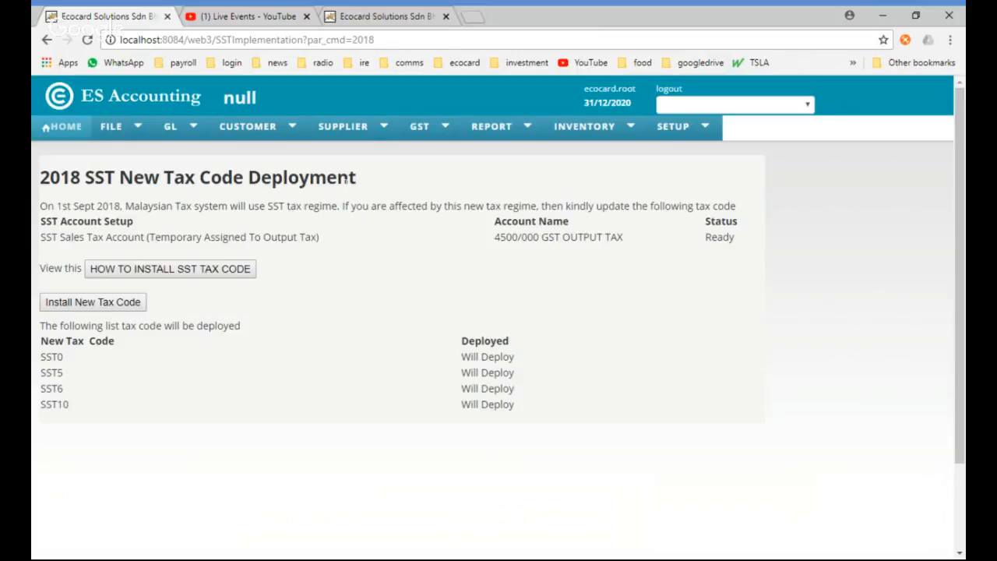
Return to the home page and read the SST Implementation notice, highlighting the recommended installation date of 1st Sept 2018
left_click(101, 100)
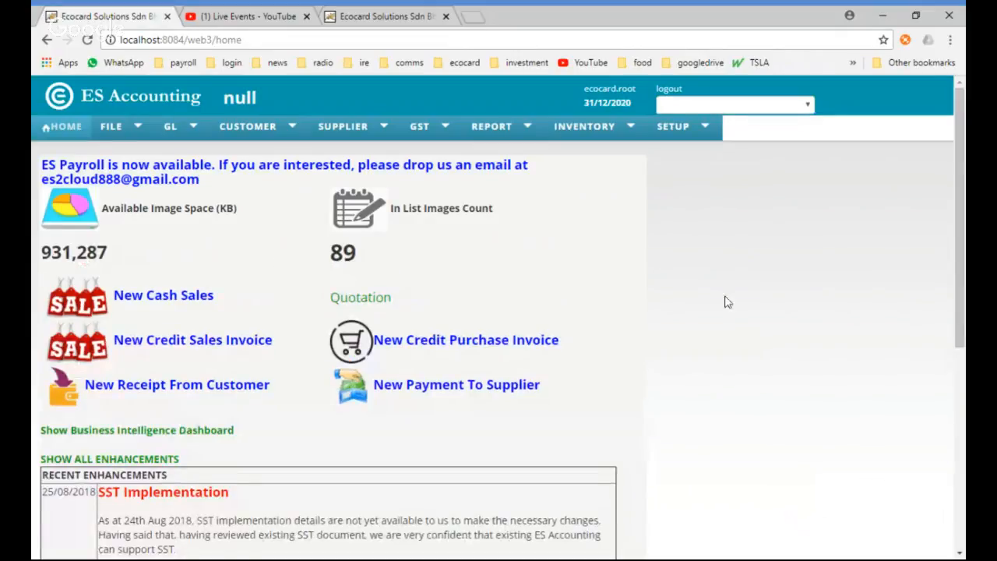
scroll(957, 246, "down", 2)
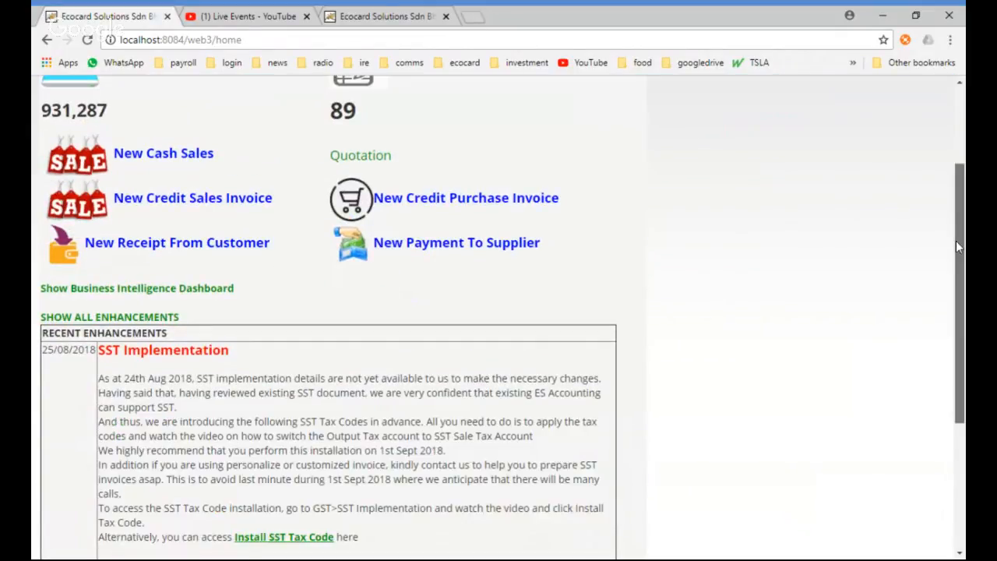
scroll(920, 351, "down", 1)
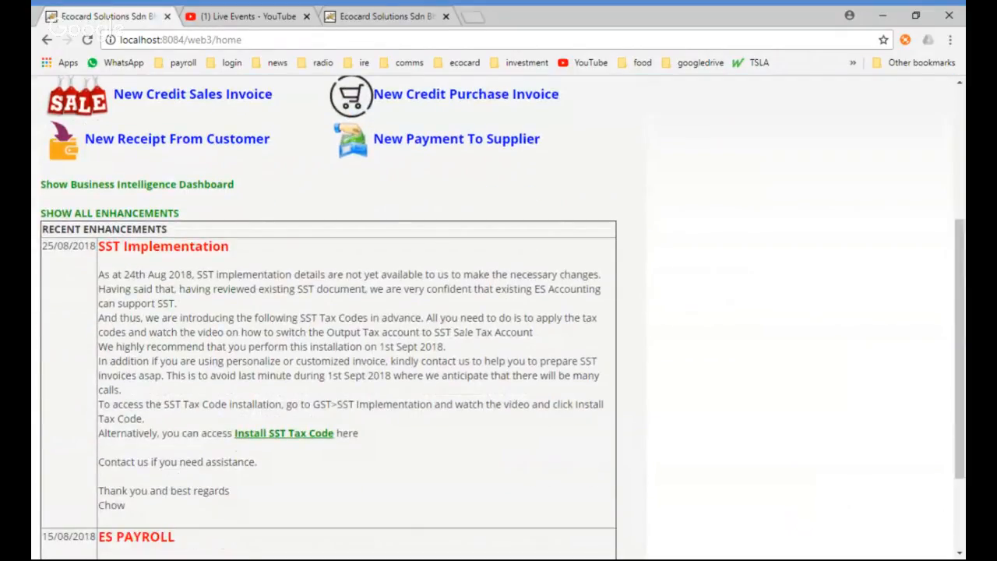
left_click_drag(380, 346, 446, 347)
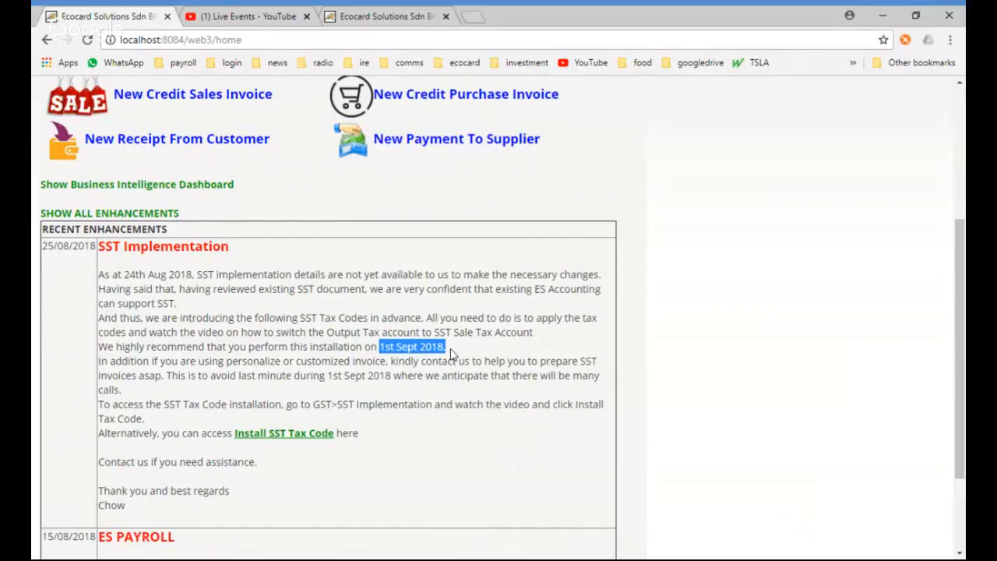
left_click(381, 347)
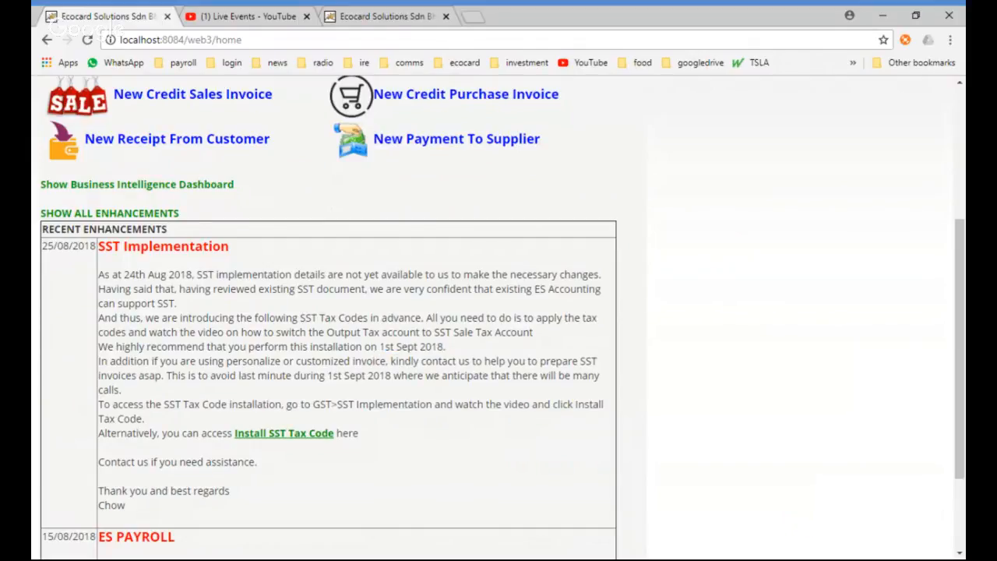
left_click_drag(379, 347, 439, 347)
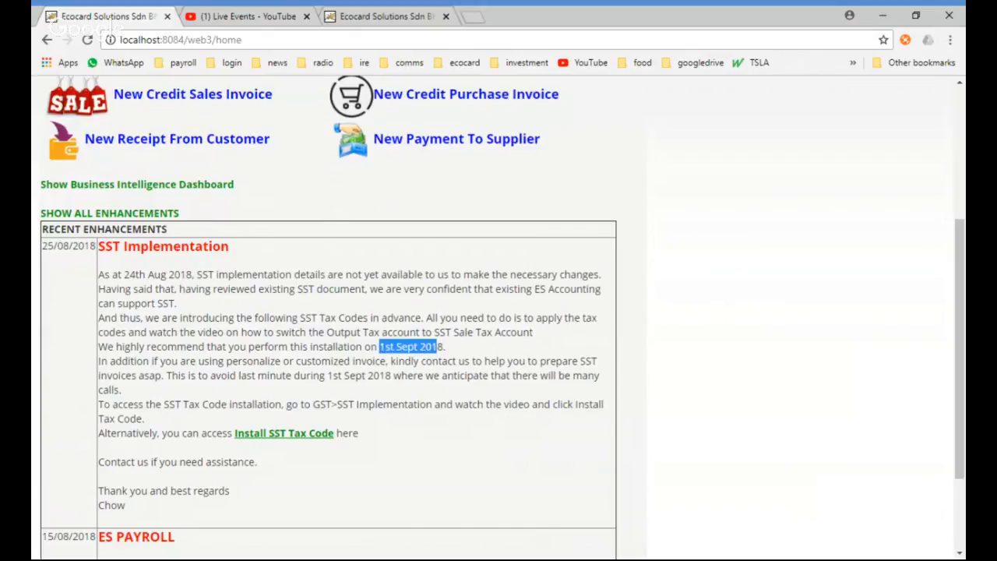
left_click(382, 347)
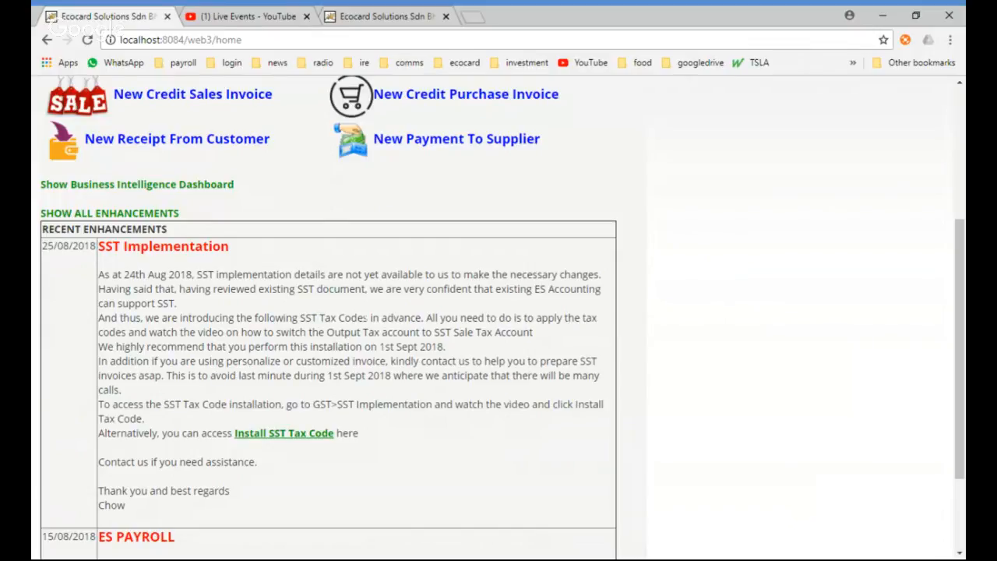
Open the Install SST Tax Codes page and review the account assigned to SST sales tax and the codes' deployment status
left_click(959, 110)
mouse_move(428, 129)
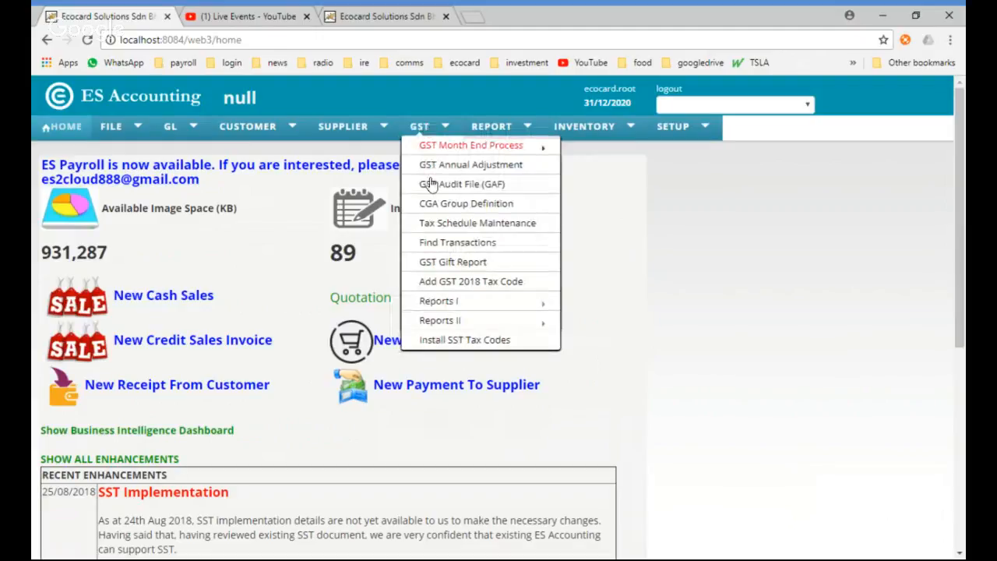
mouse_move(443, 324)
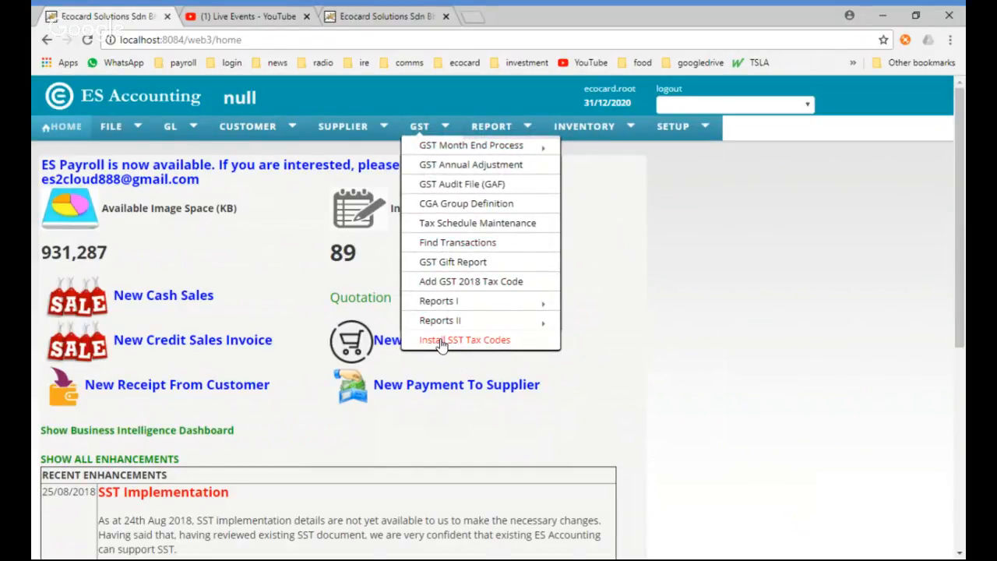
left_click(441, 343)
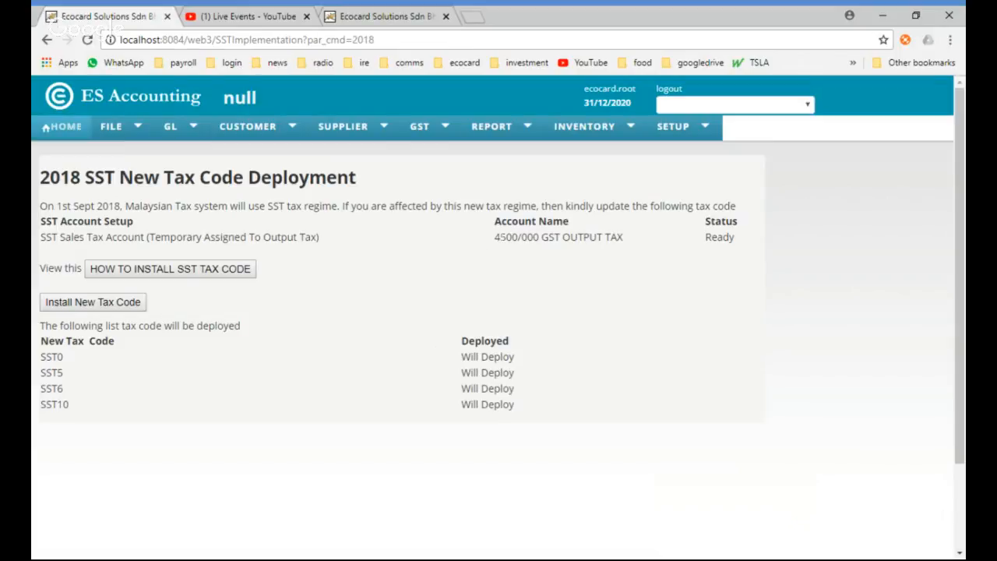
left_click_drag(495, 238, 625, 243)
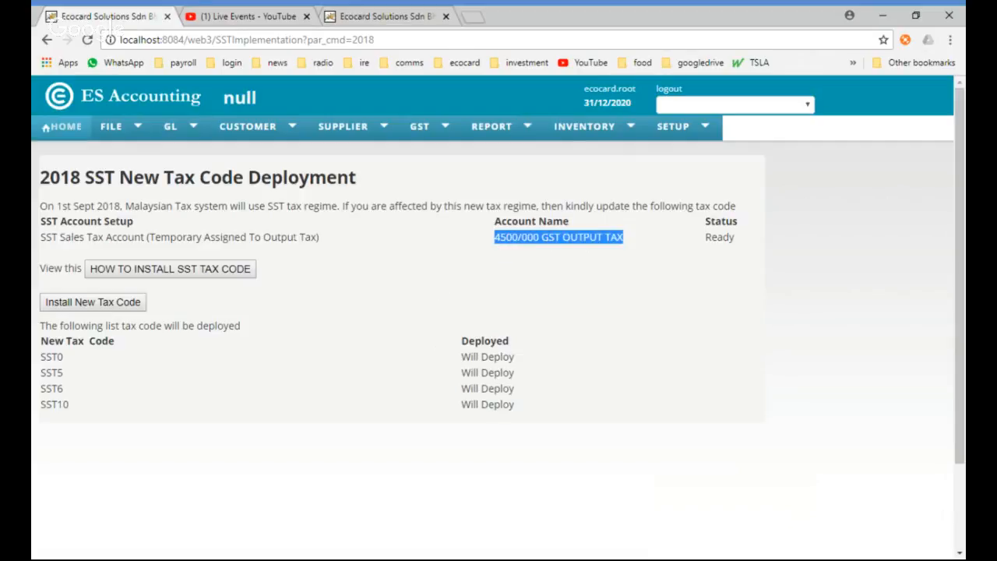
left_click(270, 201)
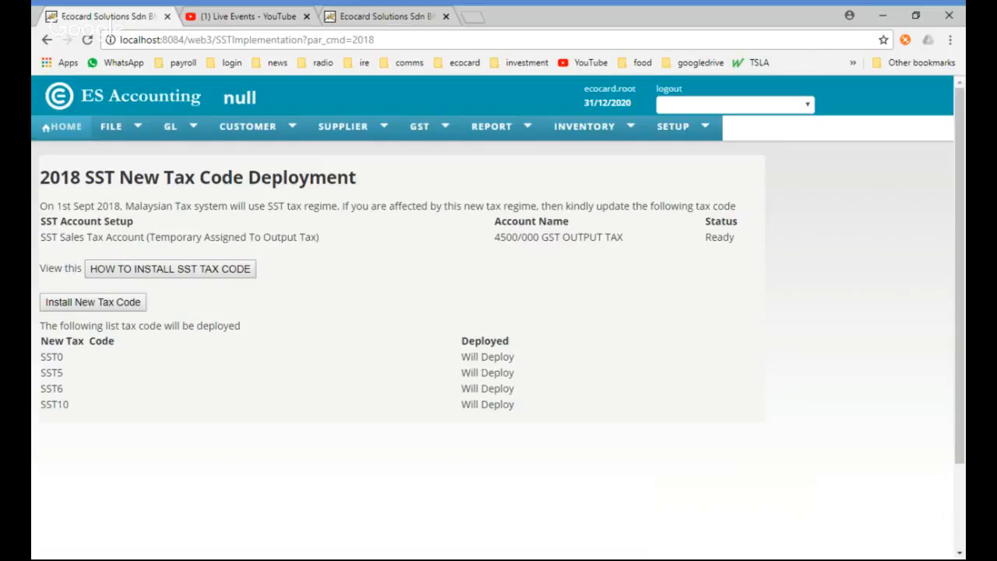
left_click_drag(461, 357, 516, 359)
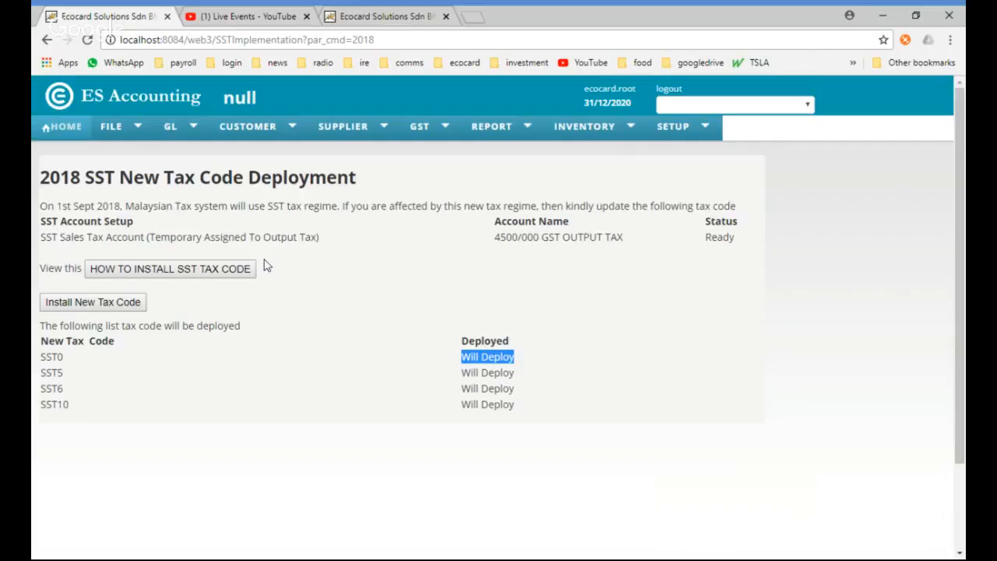
Create a blank sales tax invoice with one item line and check which tax codes are available for it
left_click(237, 127)
left_click(258, 166)
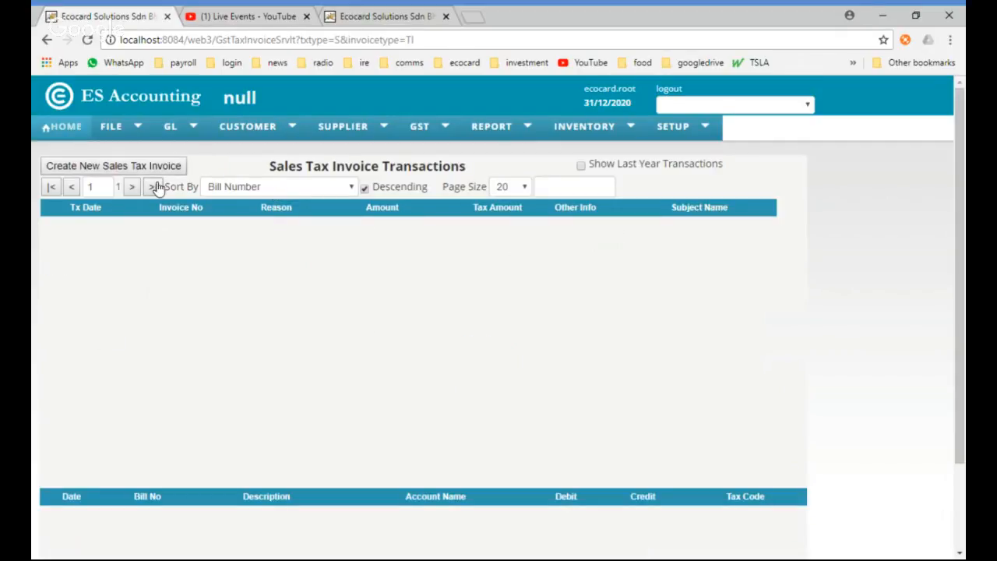
left_click(148, 166)
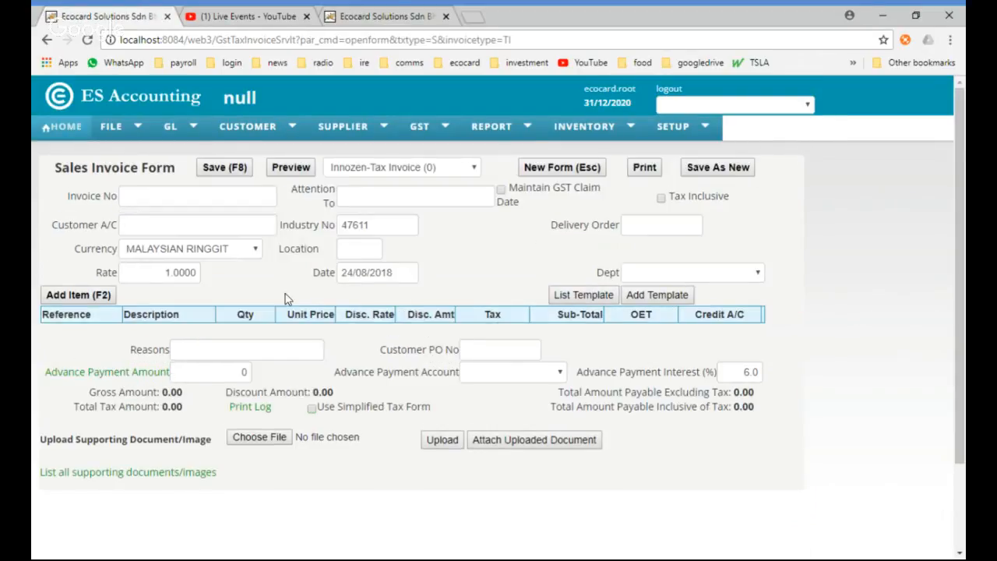
left_click(78, 284)
left_click(489, 323)
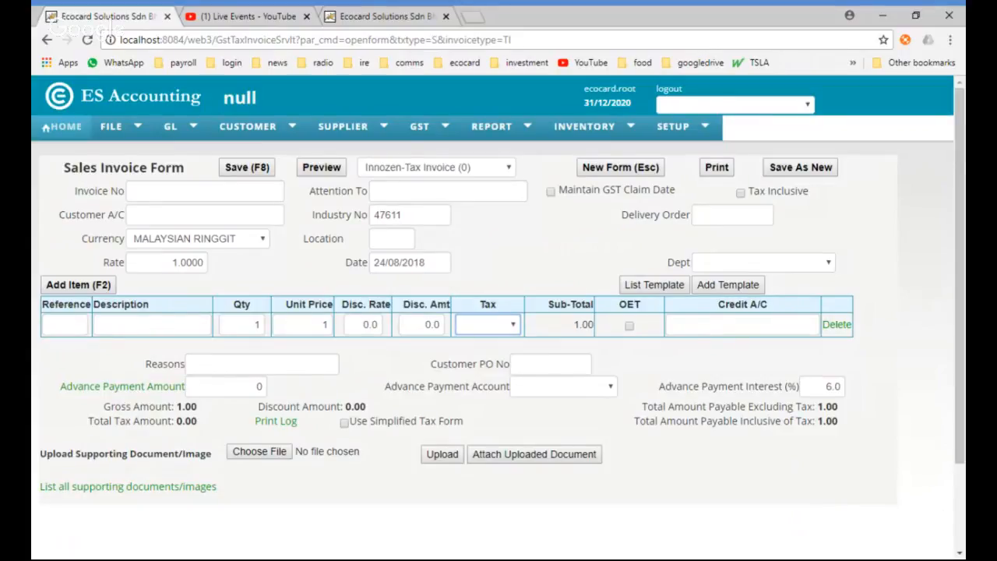
Install the new SST0, SST5, SST6 and SST10 tax codes and check their deployment status
left_click(401, 136)
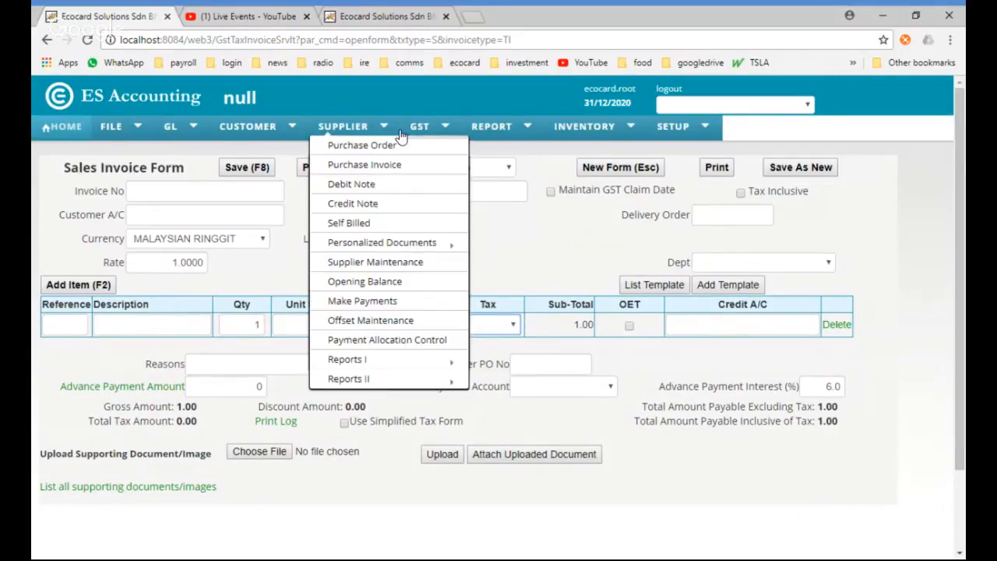
left_click(416, 131)
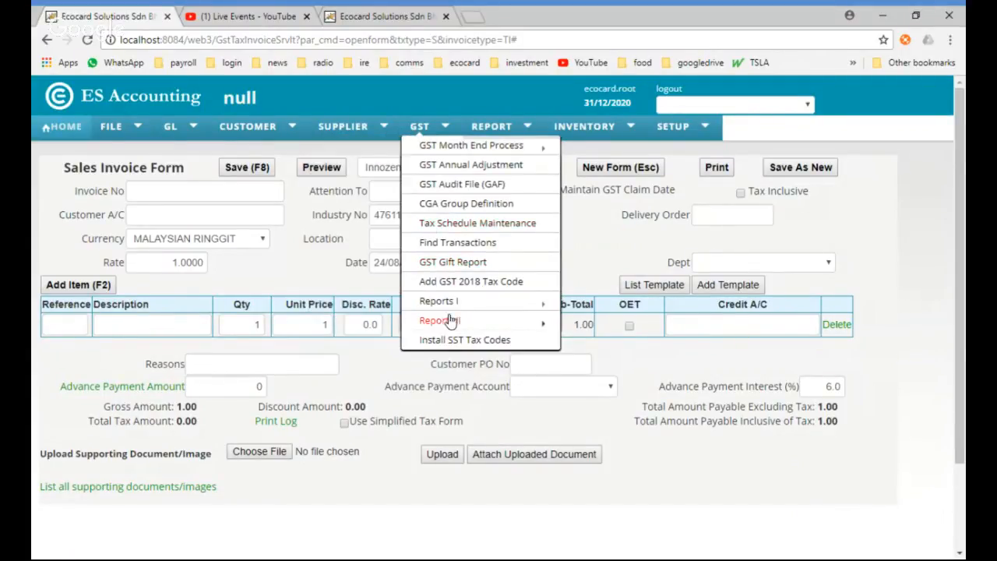
left_click(455, 340)
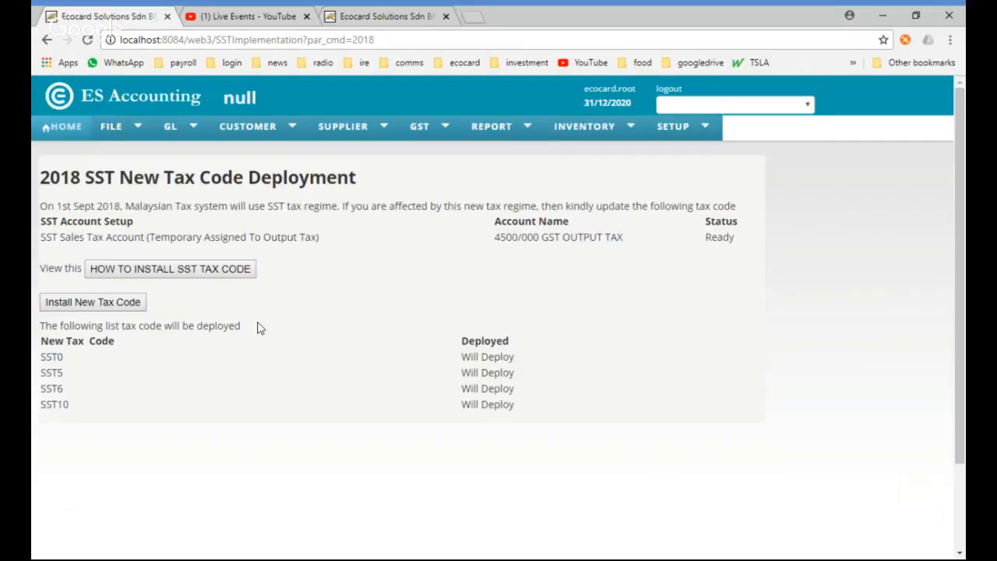
left_click(115, 304)
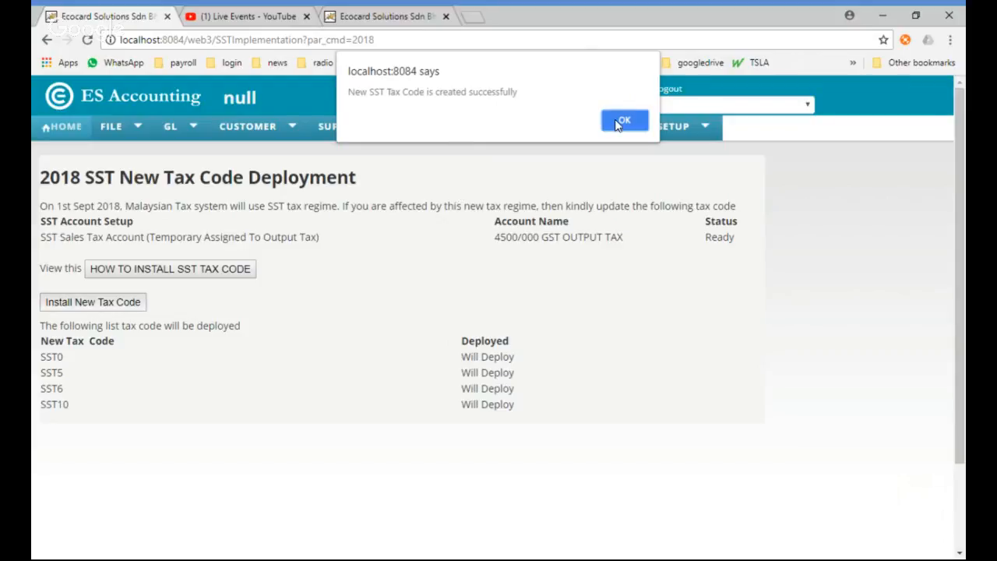
left_click(618, 125)
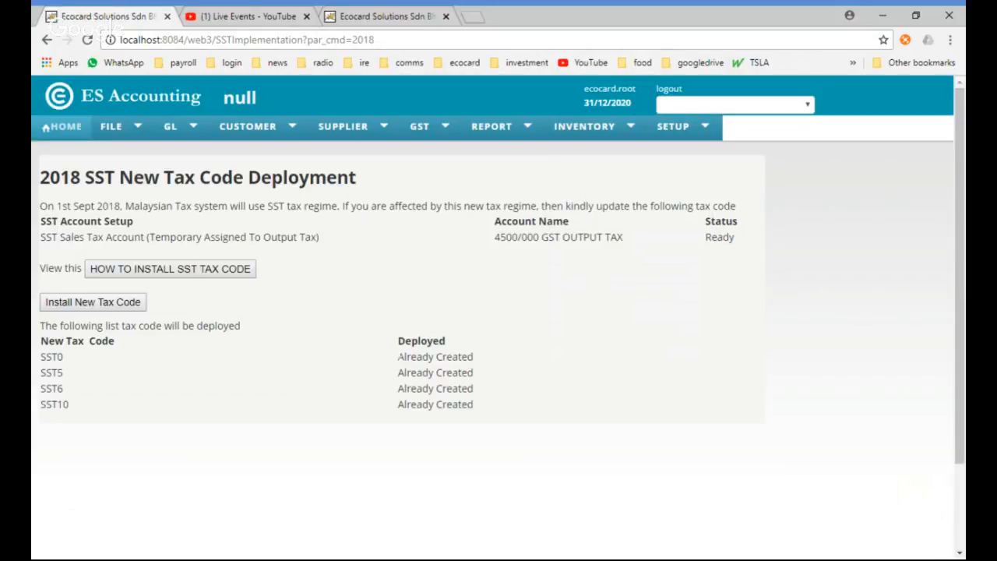
left_click_drag(399, 356, 480, 374)
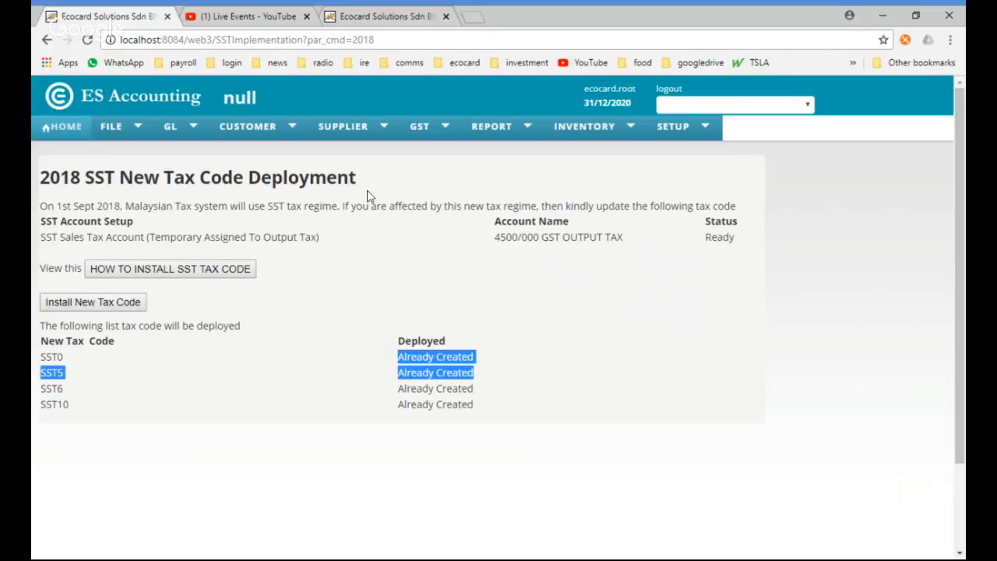
left_click_drag(370, 199, 363, 187)
left_click(265, 178)
Start a new sales tax invoice, add one item line and open the line's tax code choices
mouse_move(364, 124)
mouse_move(265, 127)
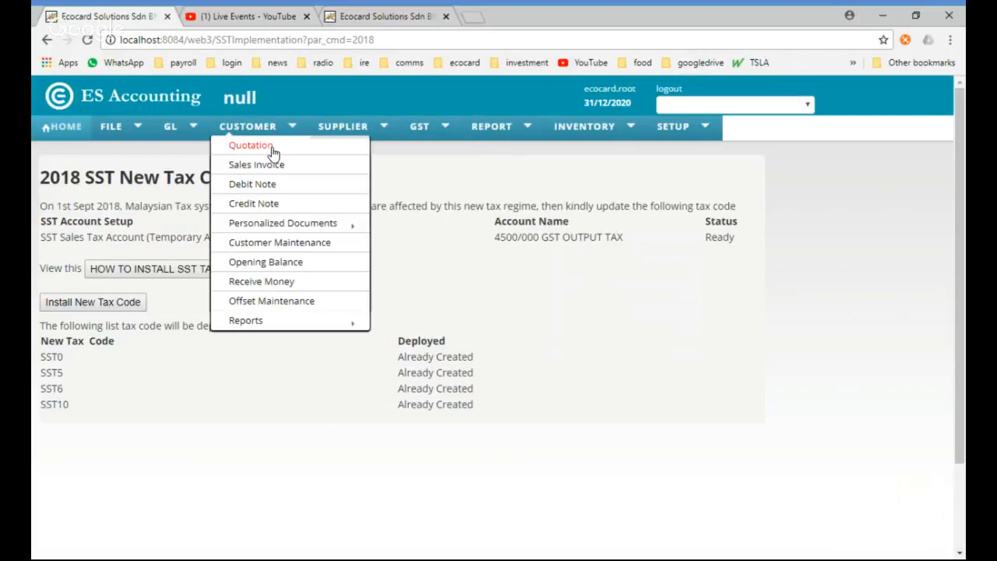
left_click(267, 170)
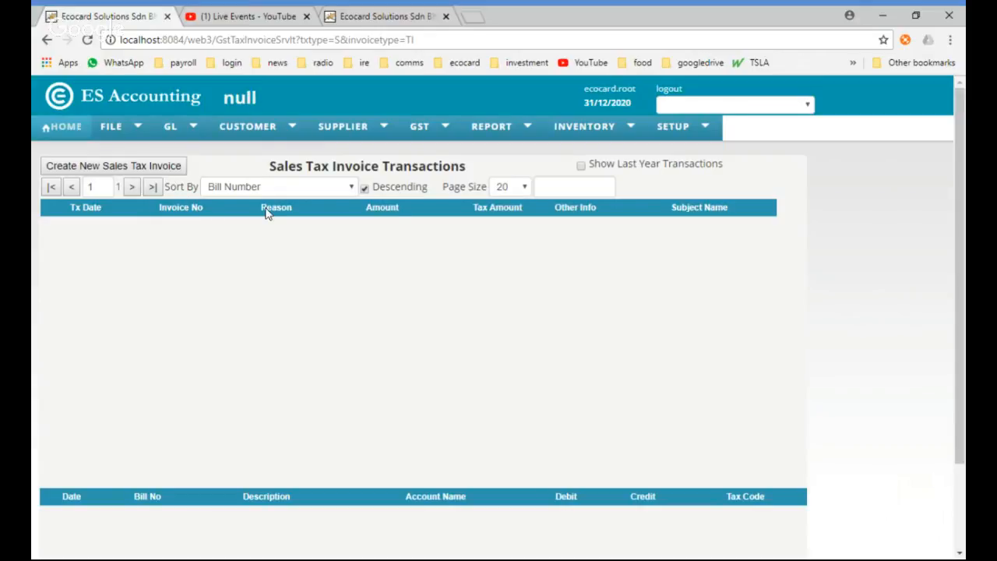
left_click(166, 173)
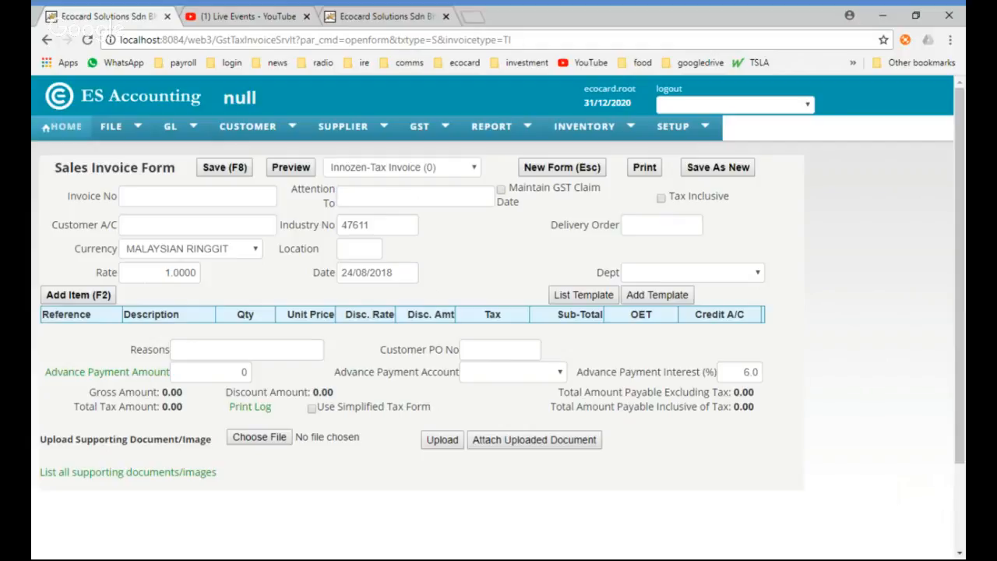
left_click(101, 287)
left_click(491, 325)
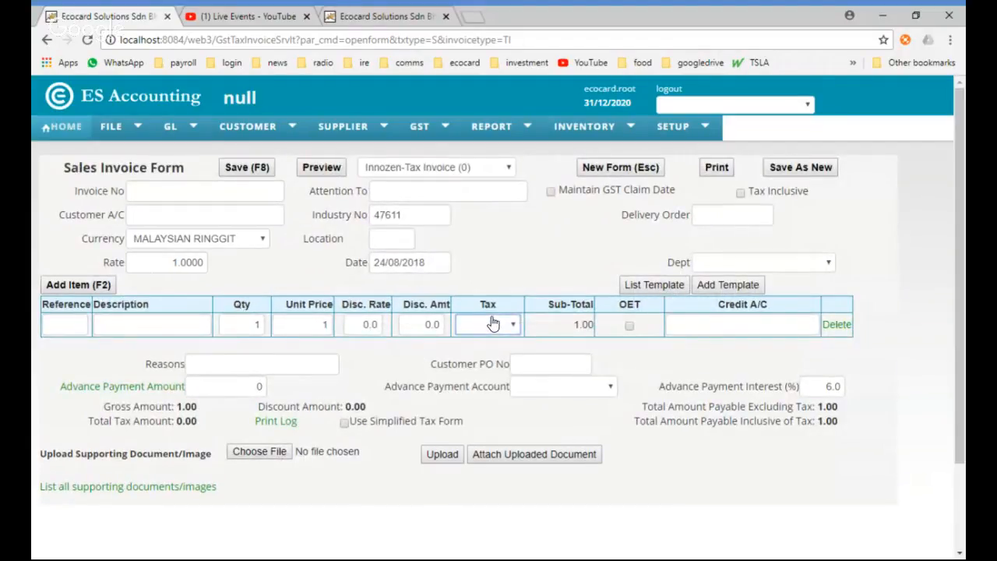
Try to save the sales invoice with the customer account and the item line's credit account left blank
left_click(678, 324)
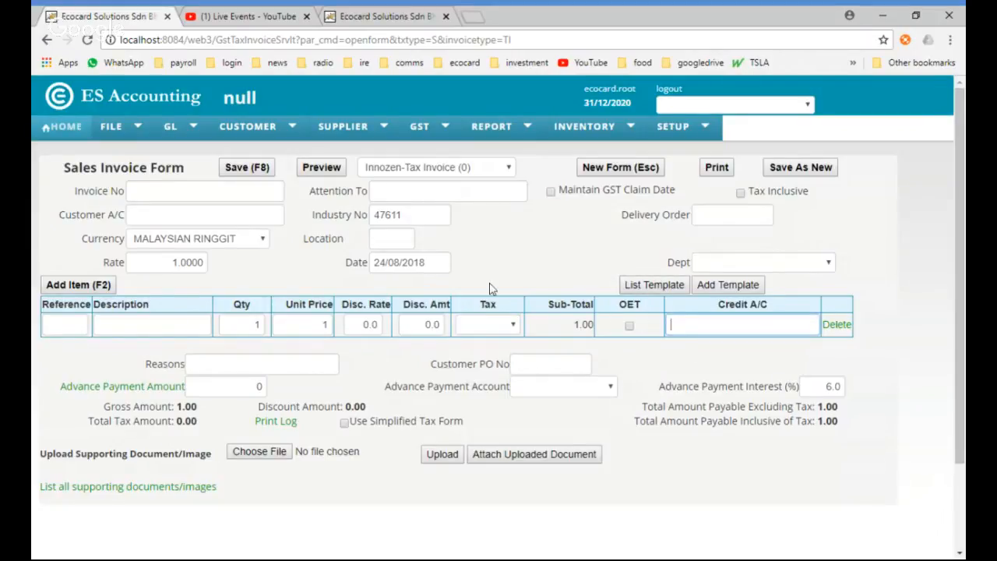
key("F8")
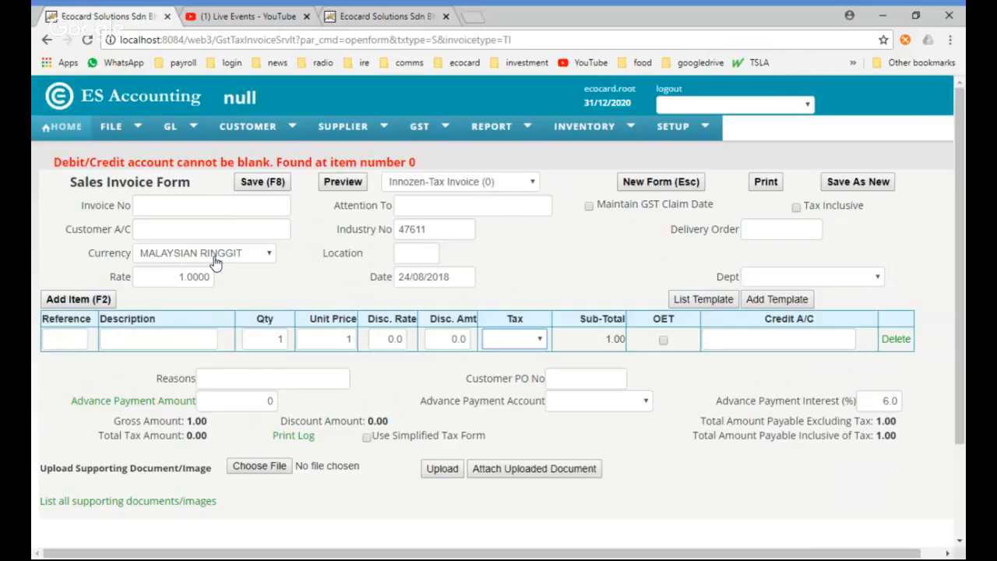
left_click(208, 230)
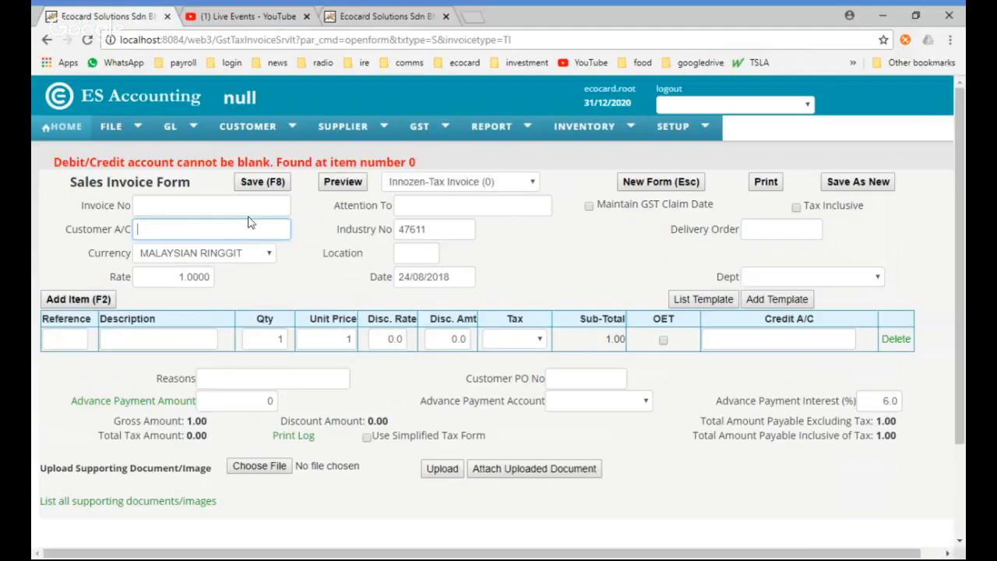
Open a new general ledger account form from the chart of accounts and enter account number 4999/999
left_click(178, 133)
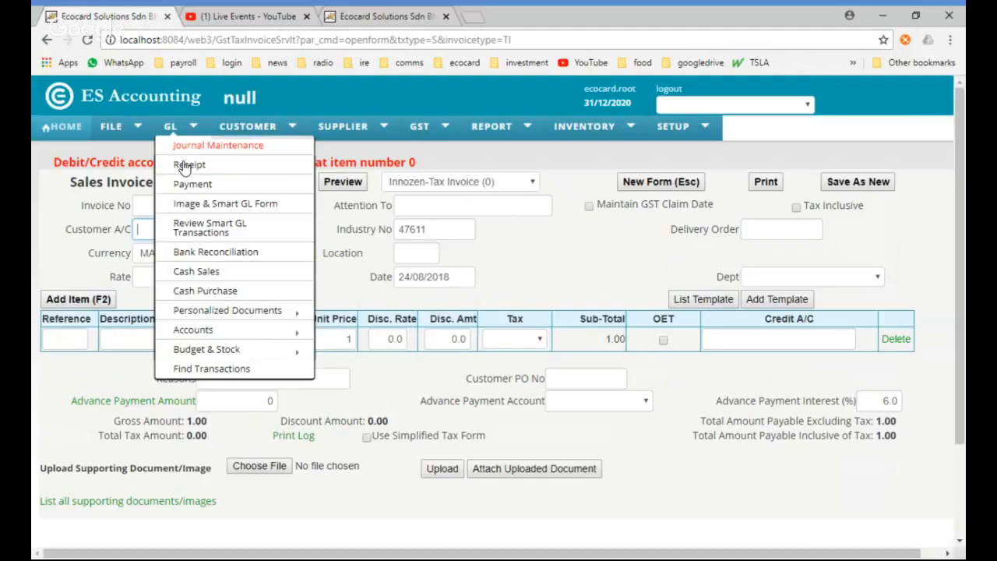
mouse_move(263, 333)
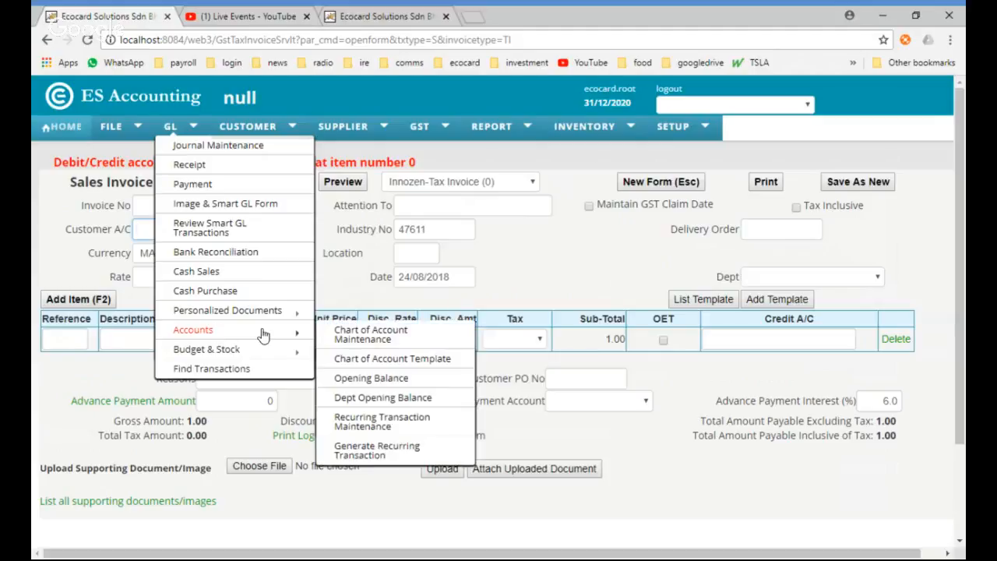
left_click(337, 336)
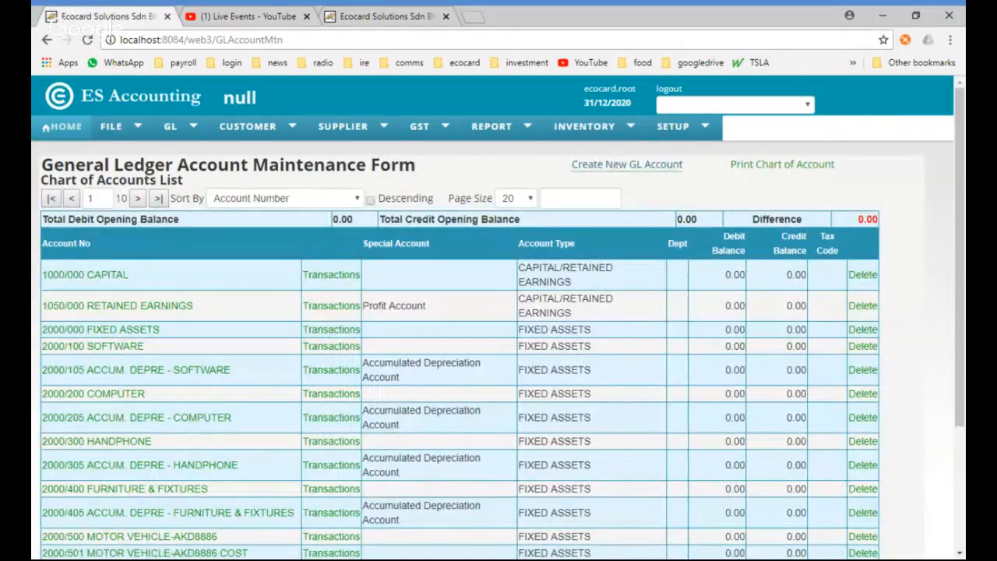
left_click(619, 166)
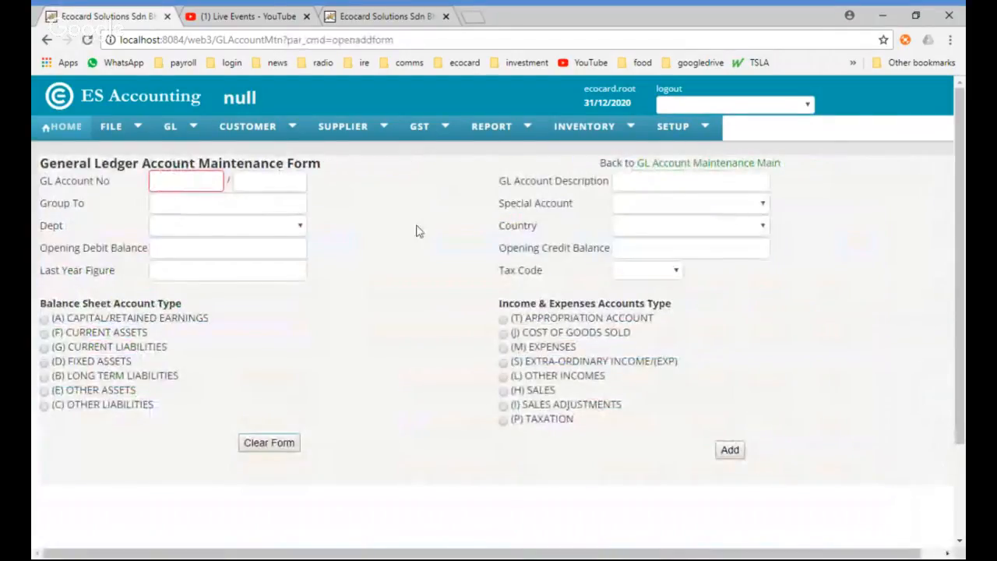
type("4999")
key("Tab")
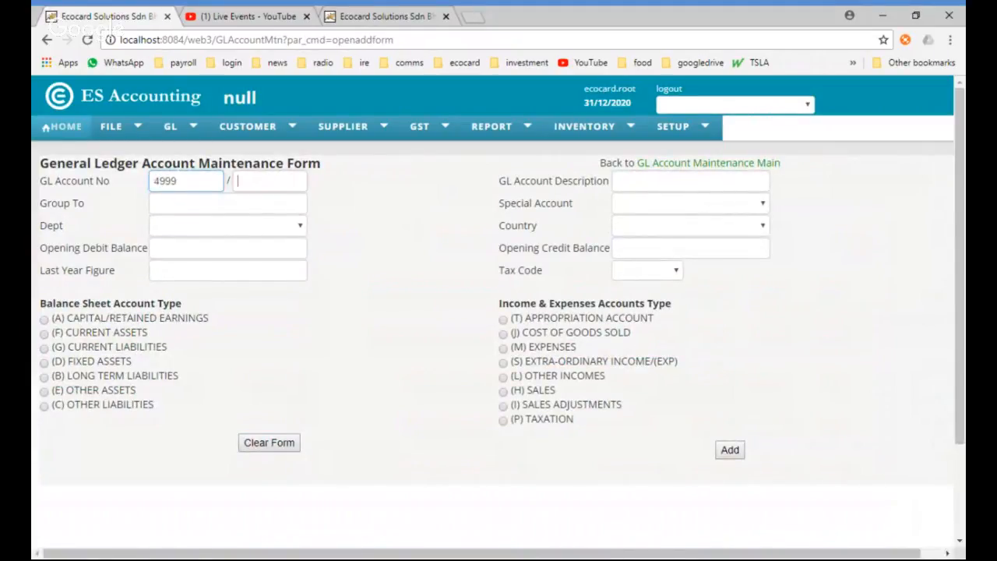
type("9999")
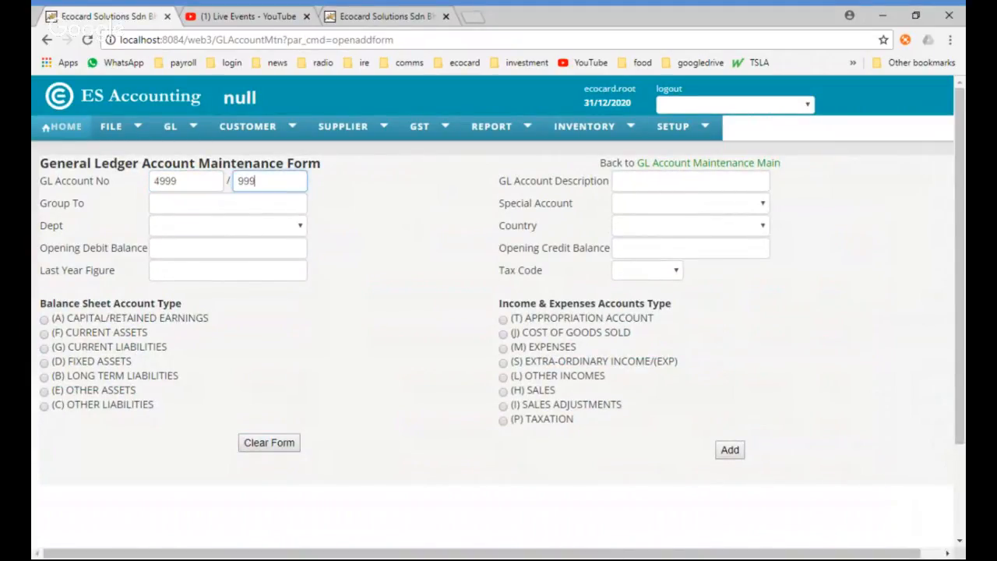
key("Tab")
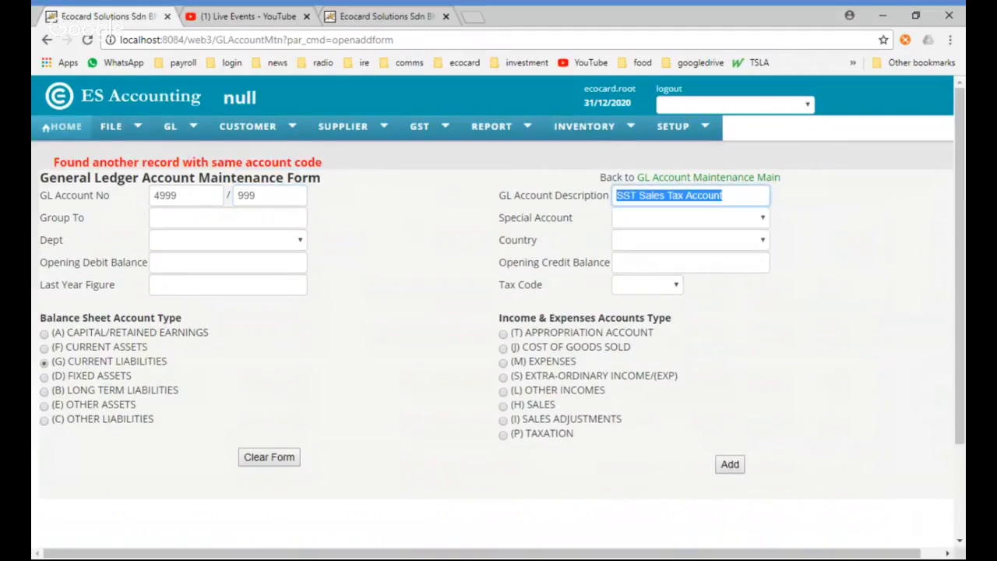
key("End")
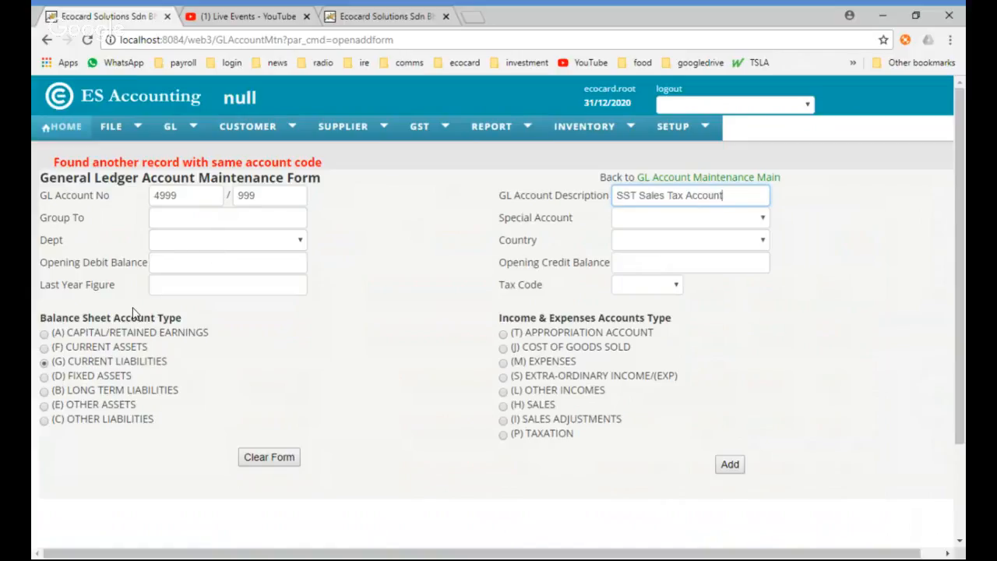
Try 4998 as the first part of the GL account number and restore it to 4999
left_click(170, 127)
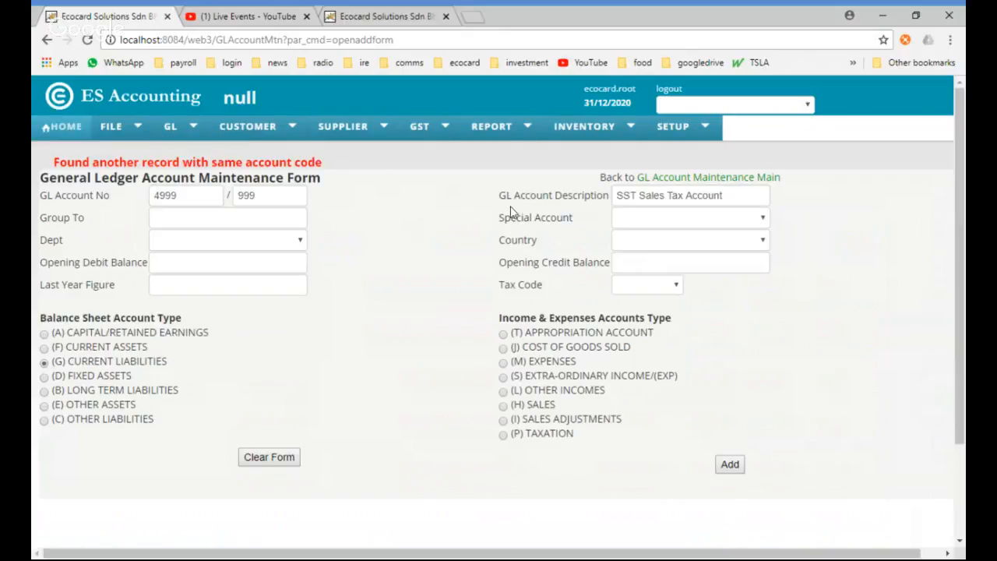
left_click(178, 196)
key("BackSpace")
type("8")
key("Tab")
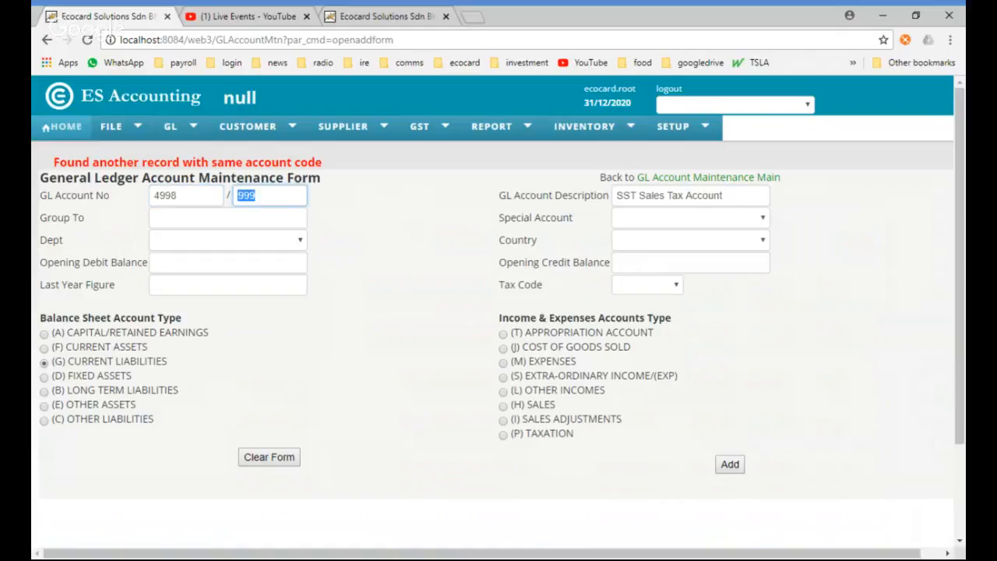
key("Tab")
key("Tab")
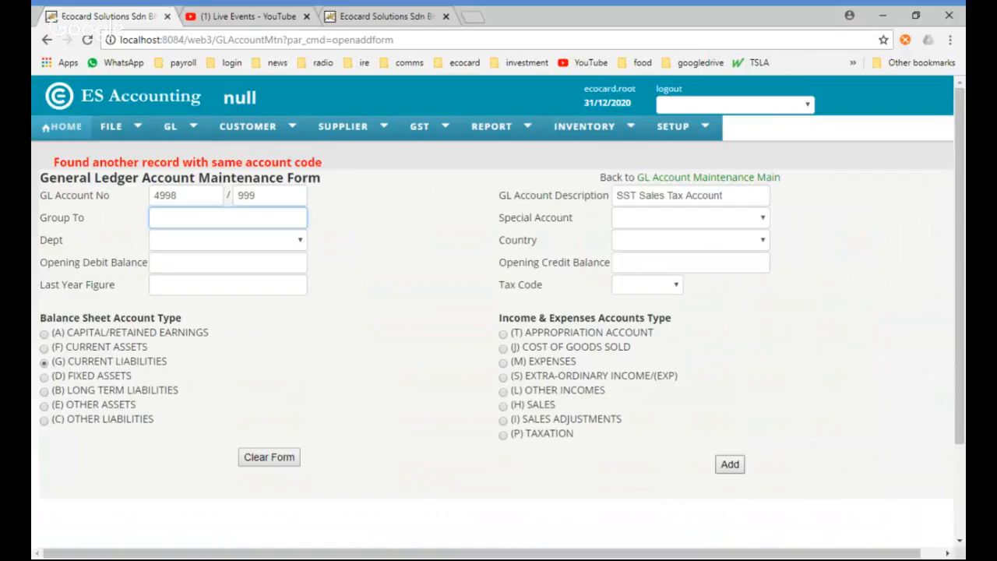
left_click(179, 195)
key("BackSpace")
type("9")
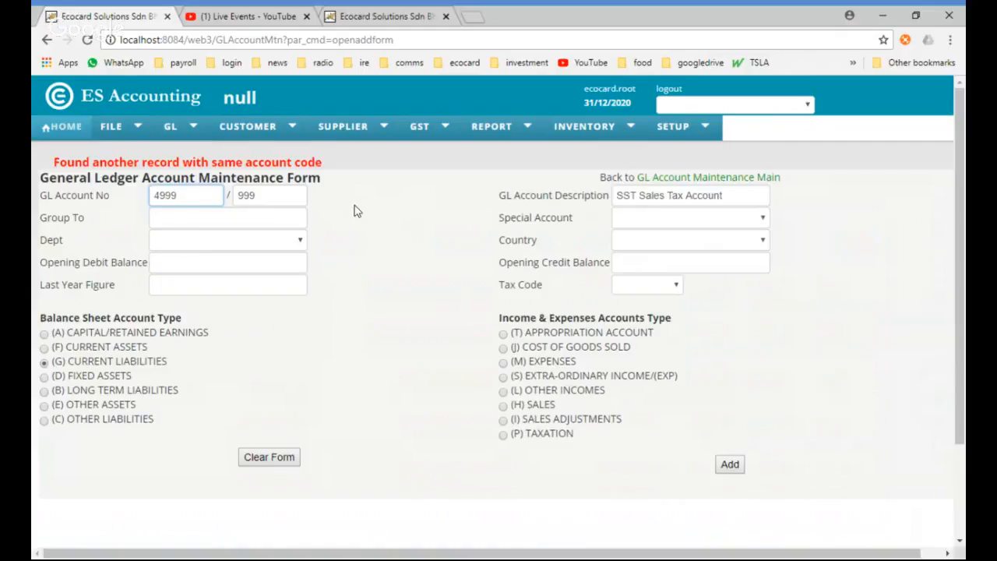
left_click(673, 196)
Open the GST Commence Period tax schedule's rates and list its tax codes down to the SST codes
mouse_move(421, 128)
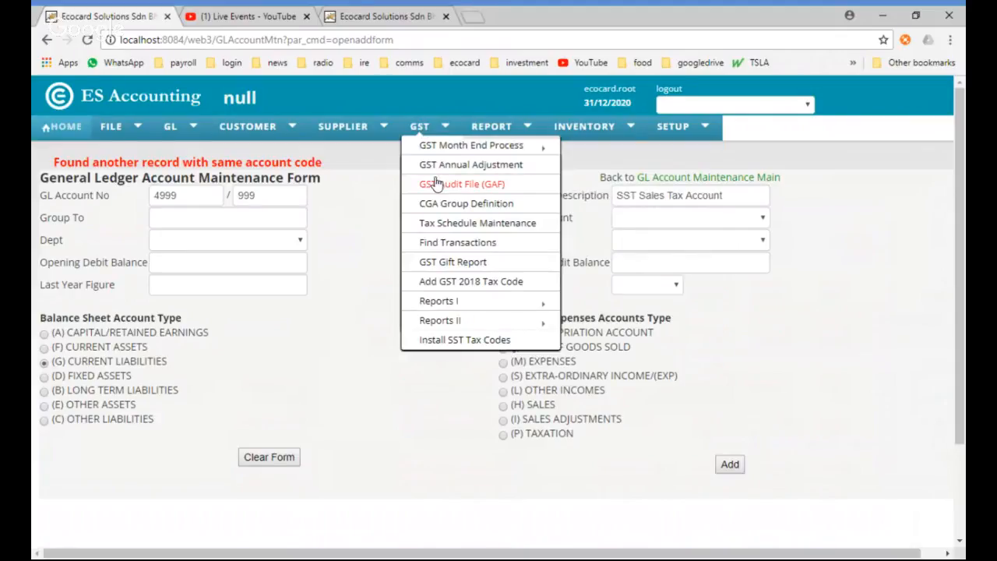
left_click(445, 224)
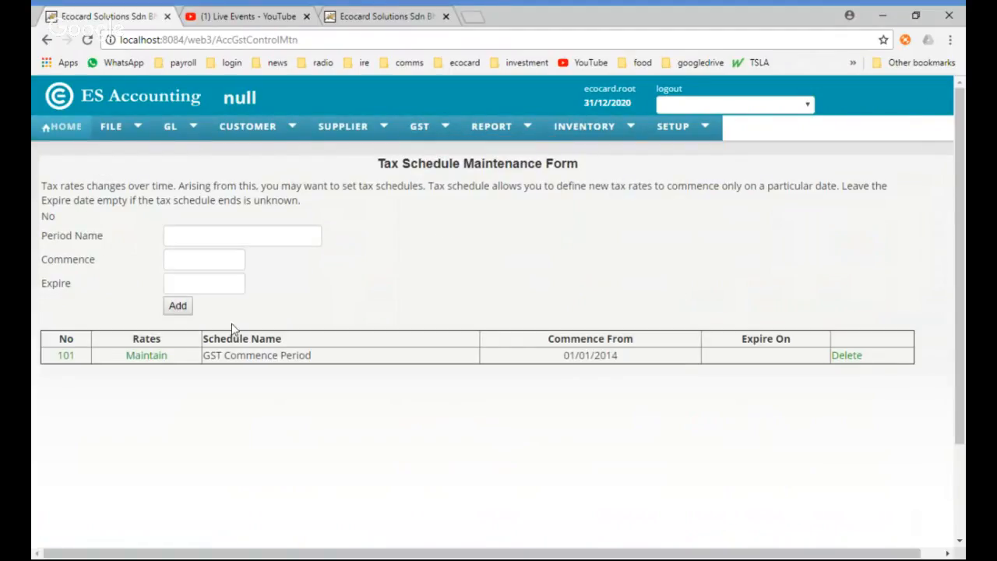
left_click(150, 357)
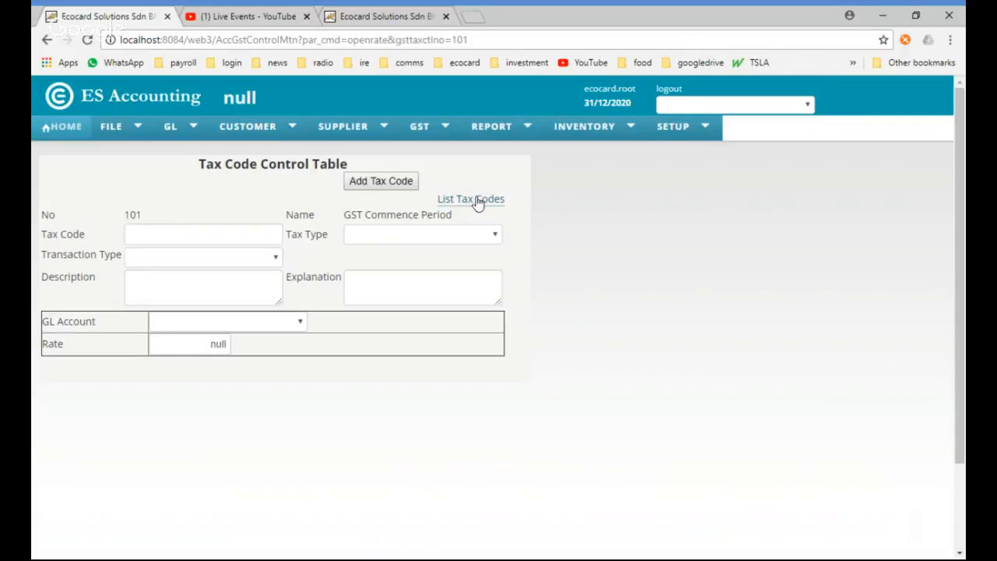
left_click(478, 202)
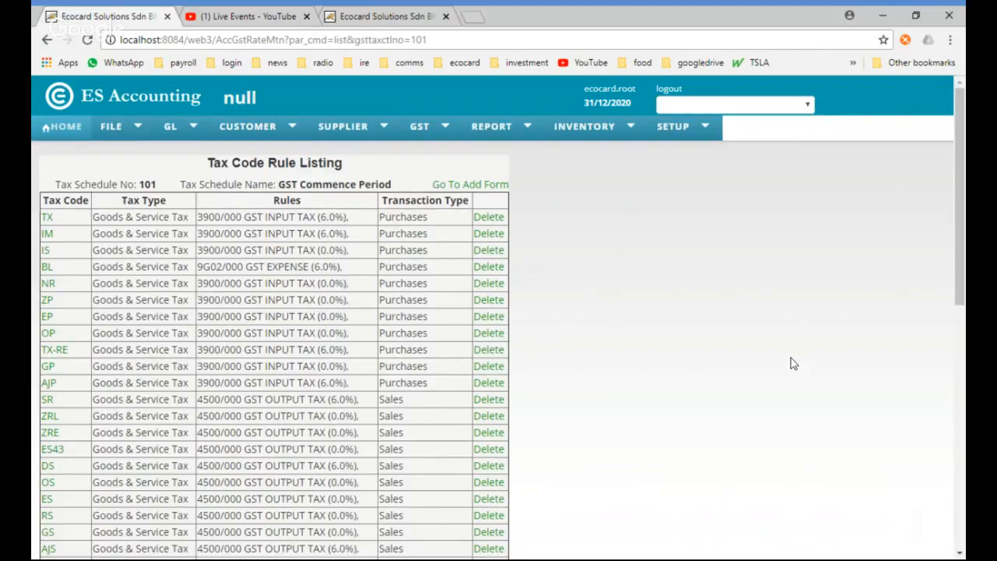
scroll(791, 364, "down", 10)
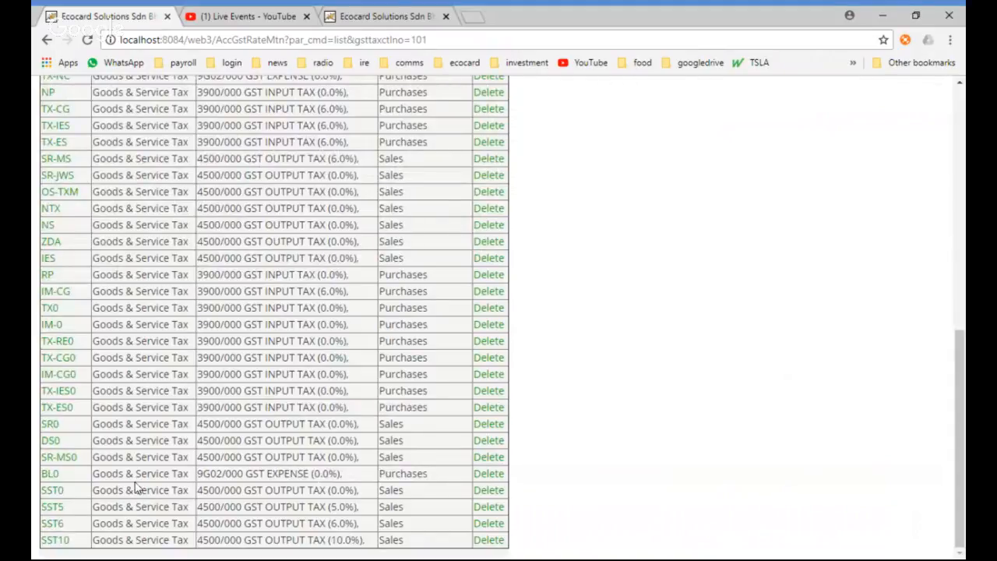
Set the GL account of tax code SST0 to 4999/999 SST Sales Tax Account and update the code
left_click(52, 490)
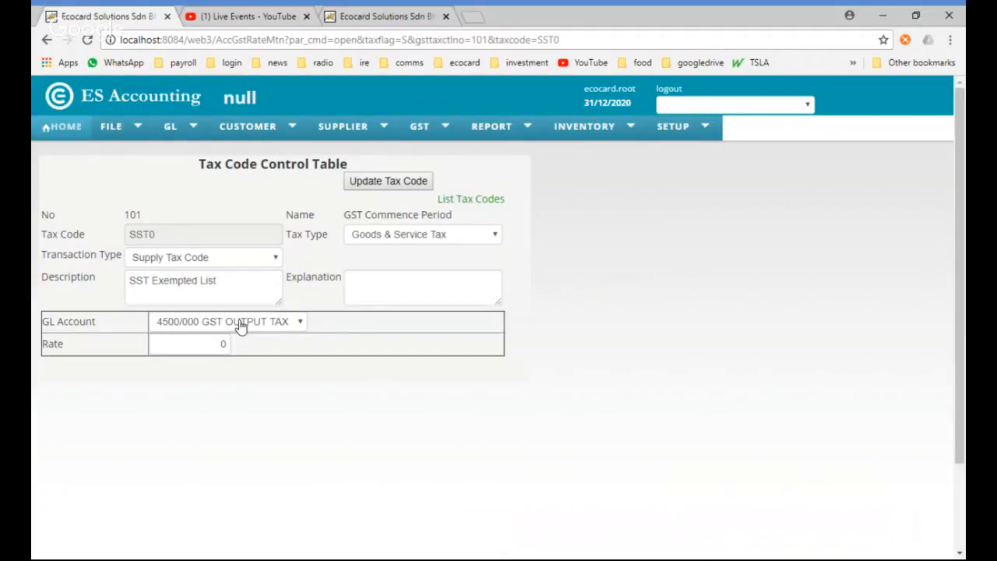
left_click(264, 326)
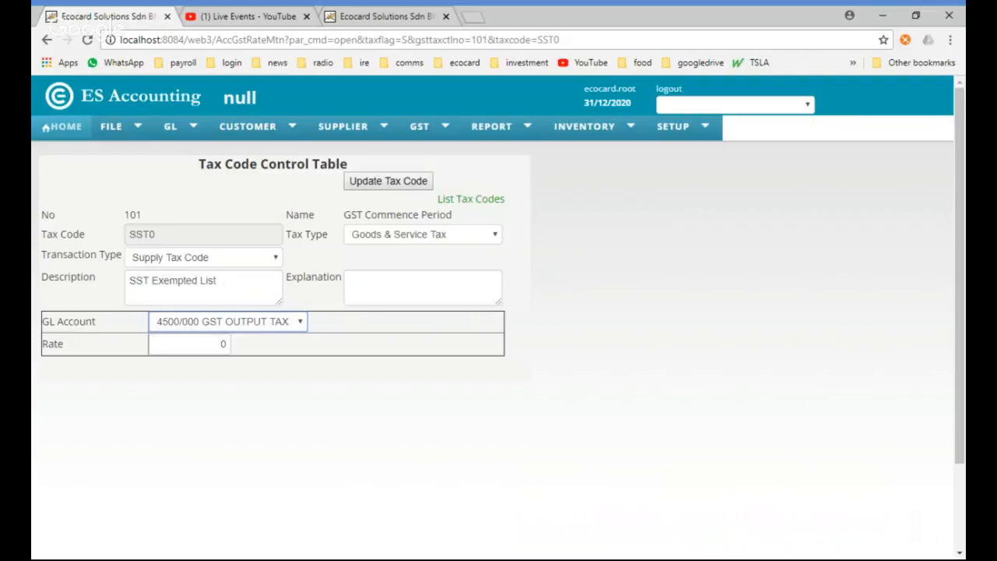
mouse_move(492, 127)
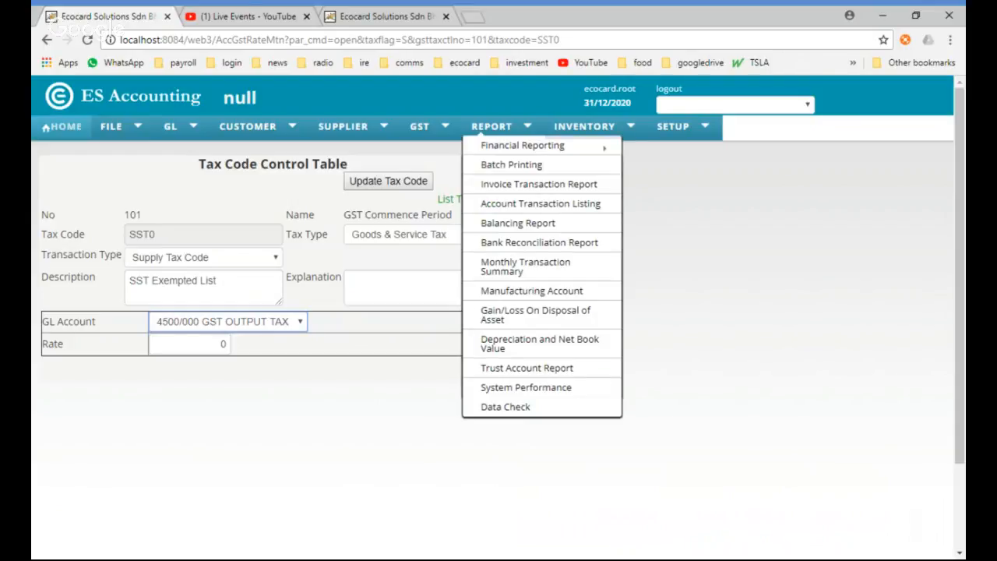
left_click(226, 322)
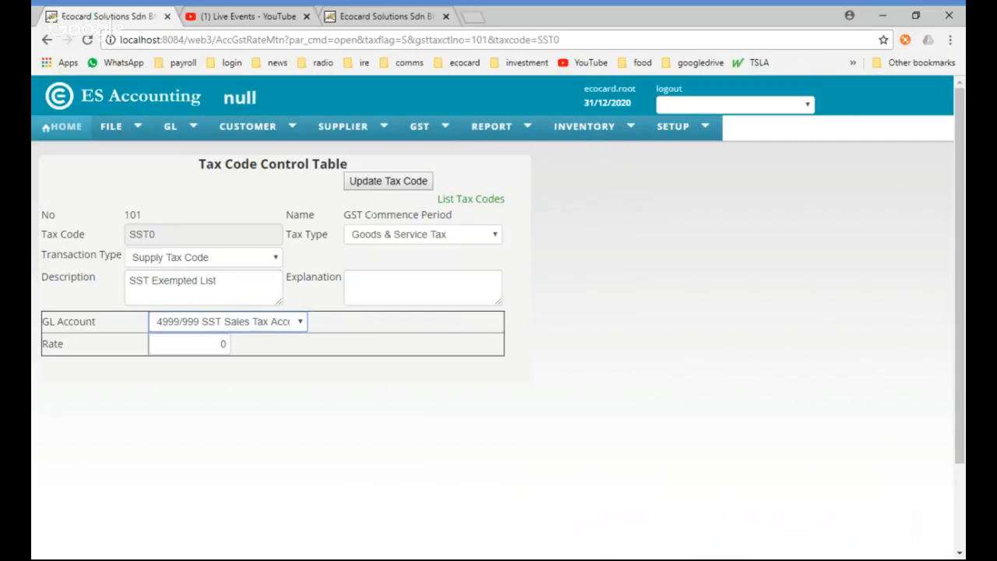
left_click(376, 183)
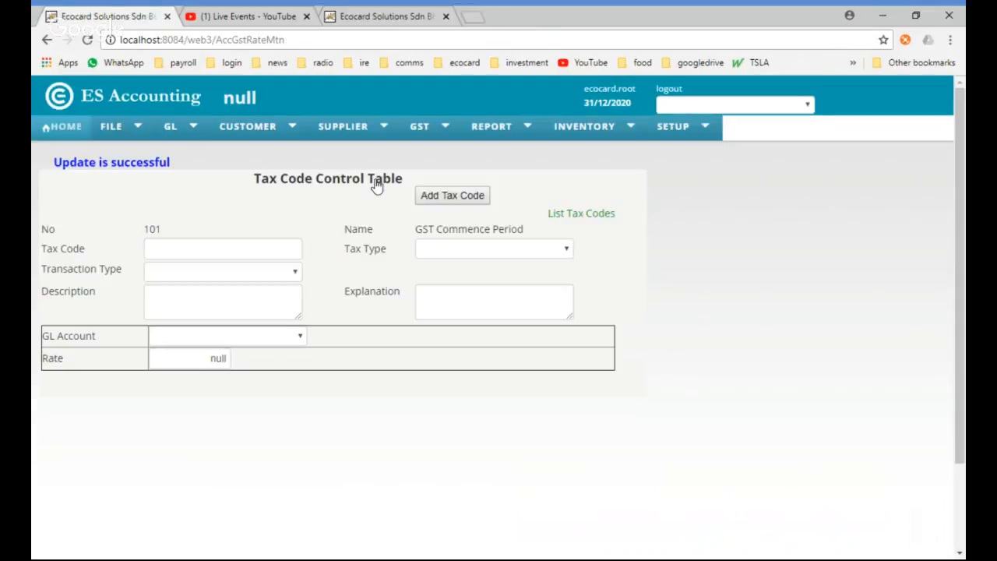
Check SST0's account in the tax code list and update tax code SST5 to use GL account 4999/999 SST Sales Tax Account
left_click(583, 215)
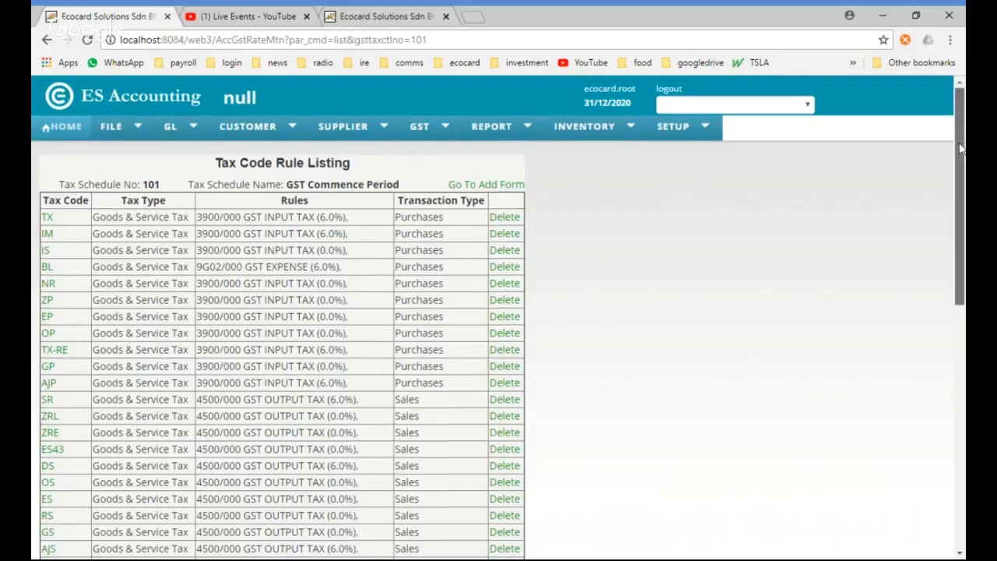
scroll(960, 150, "down", 2)
scroll(962, 149, "down", 2)
scroll(962, 150, "down", 3)
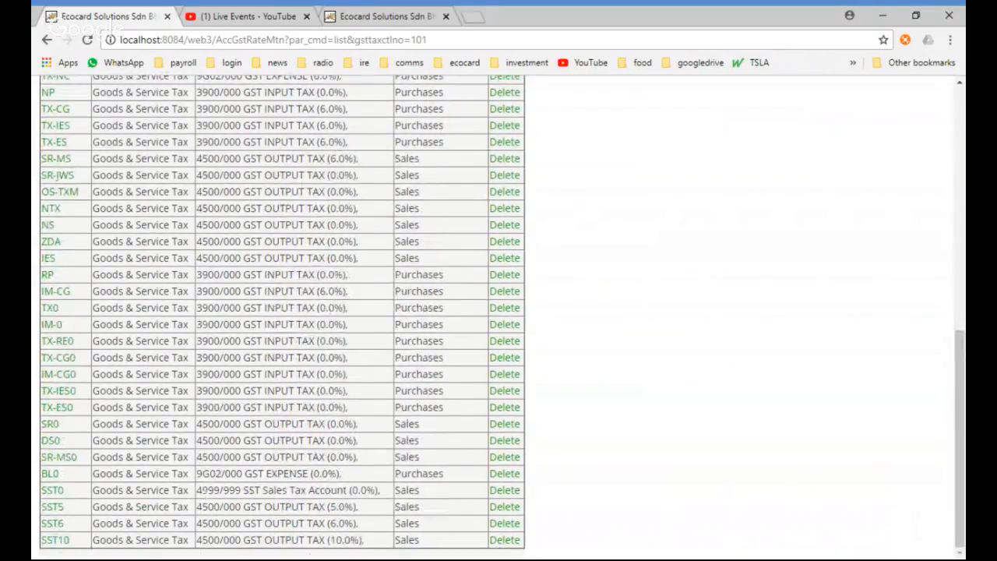
left_click_drag(196, 490, 346, 490)
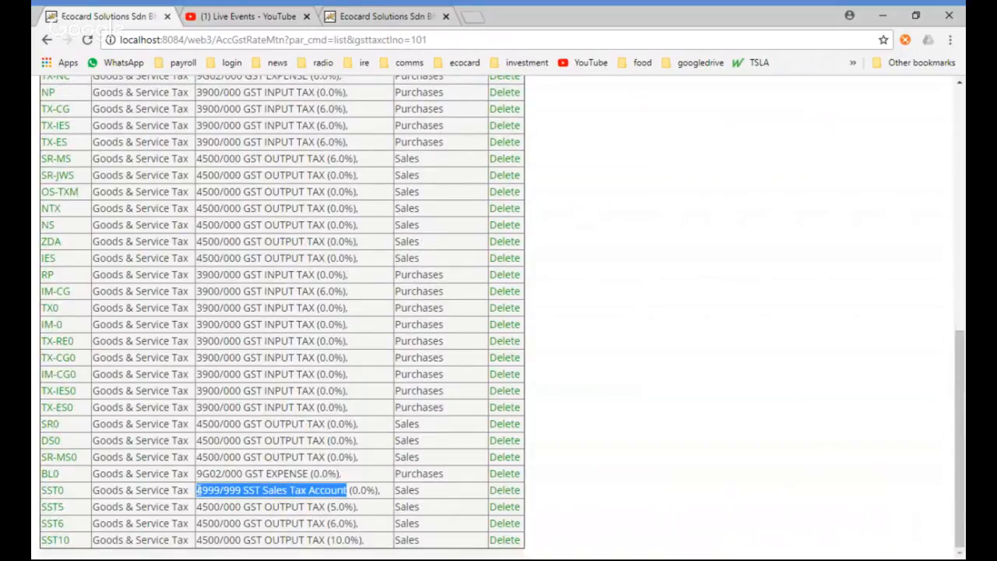
left_click(53, 508)
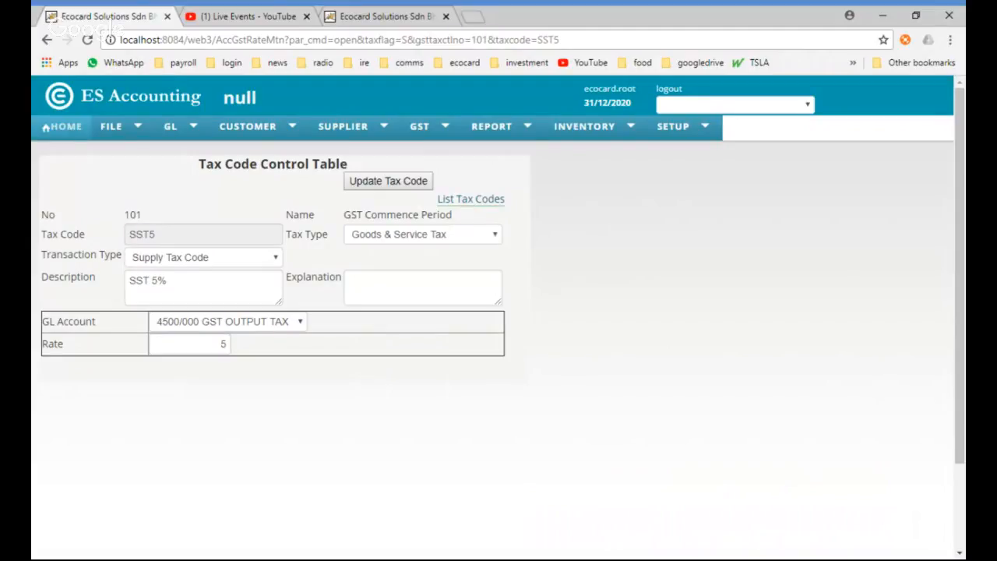
left_click(234, 324)
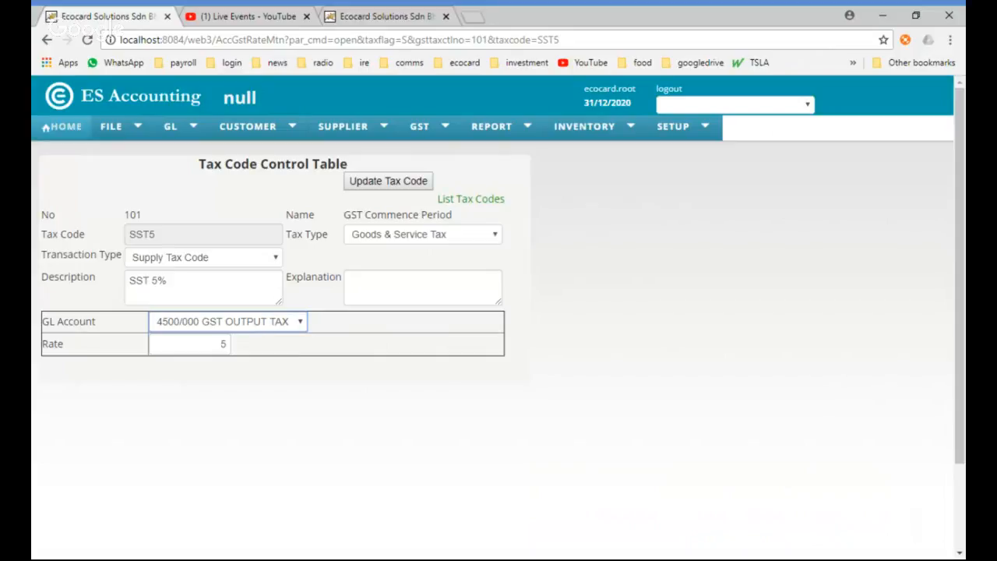
left_click(226, 390)
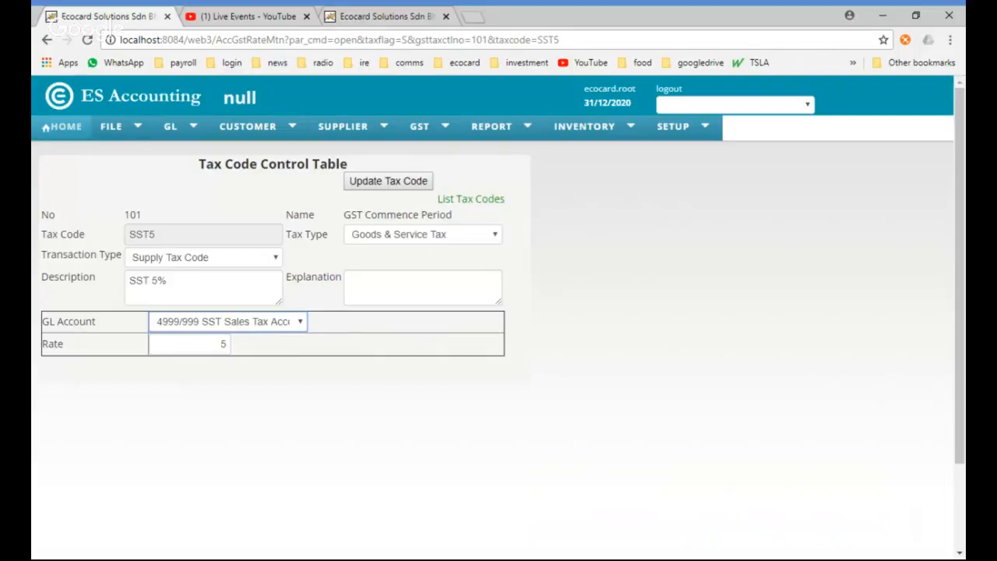
left_click(378, 185)
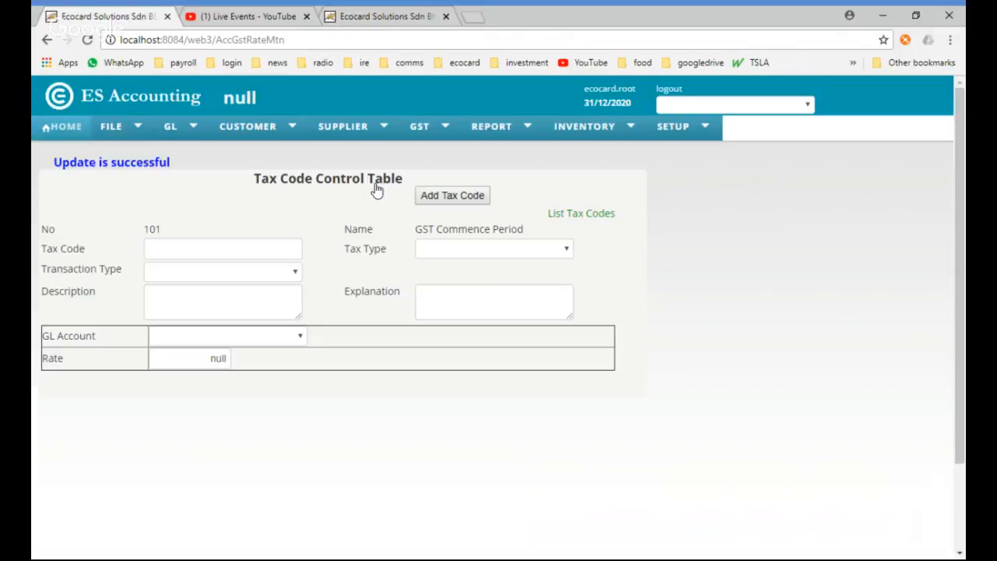
Open tax code SST10 from the tax code list, set its GL account to 4999/999 SST Sales Tax Account and update the code
left_click(588, 215)
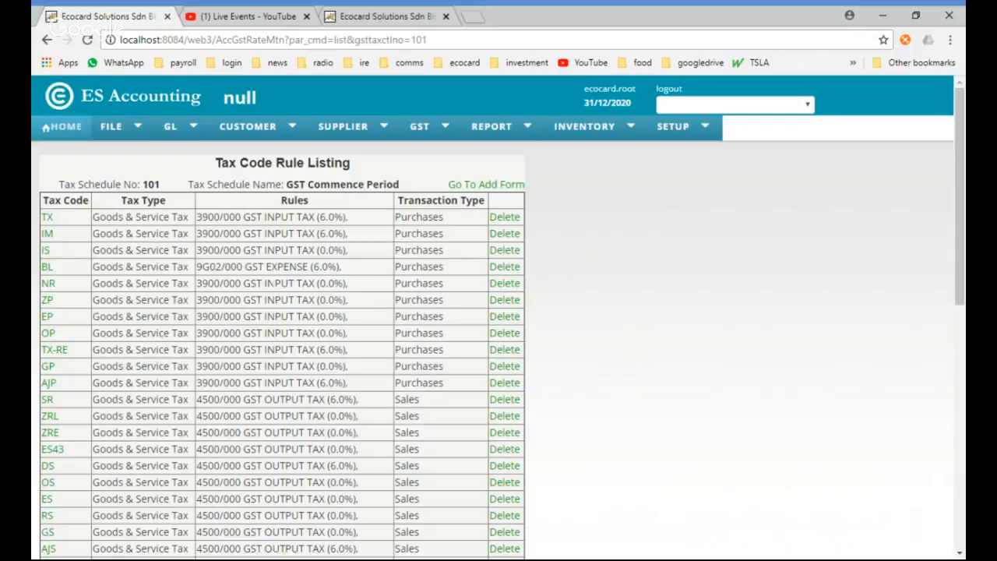
left_click(963, 422)
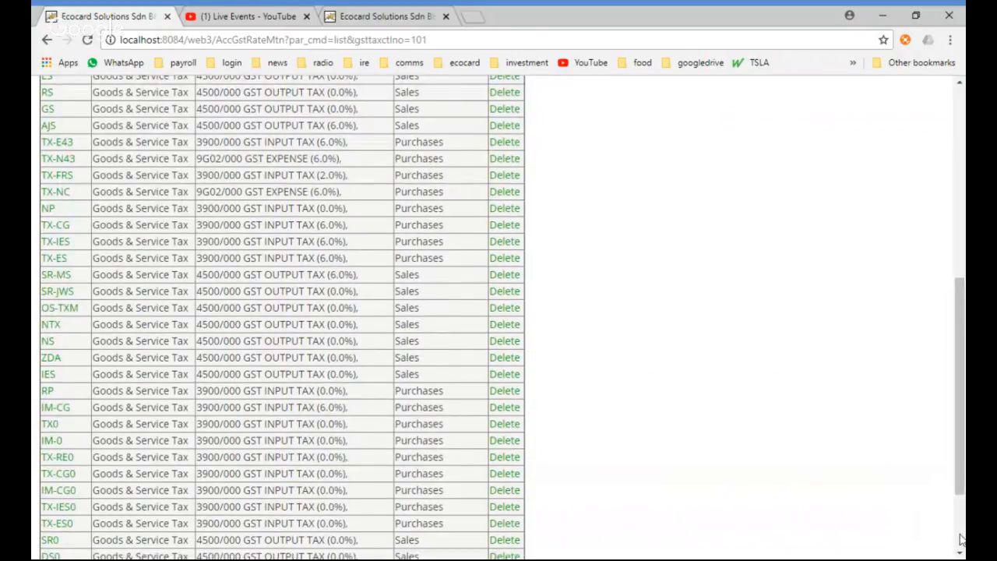
scroll(926, 522, "down", 2)
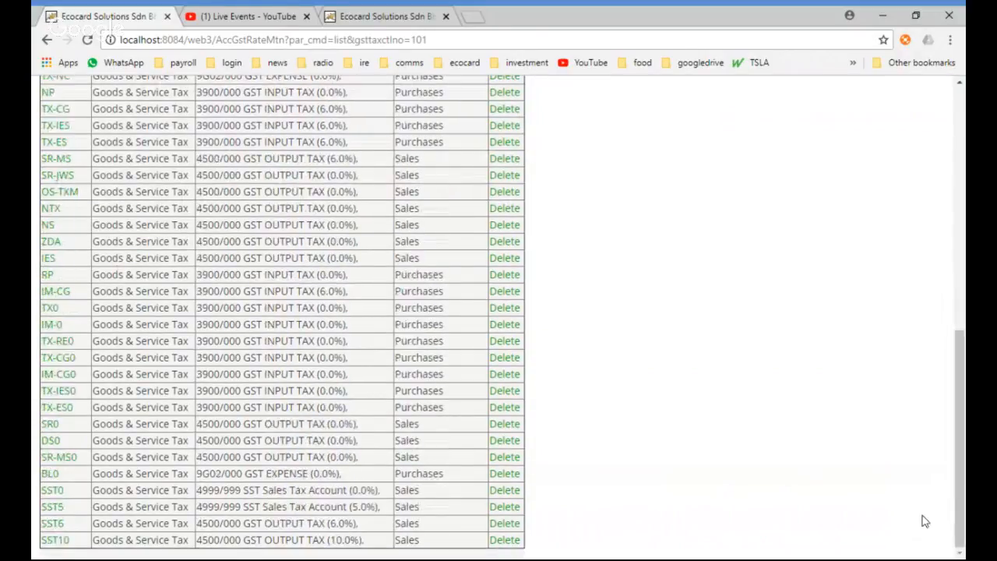
left_click(55, 541)
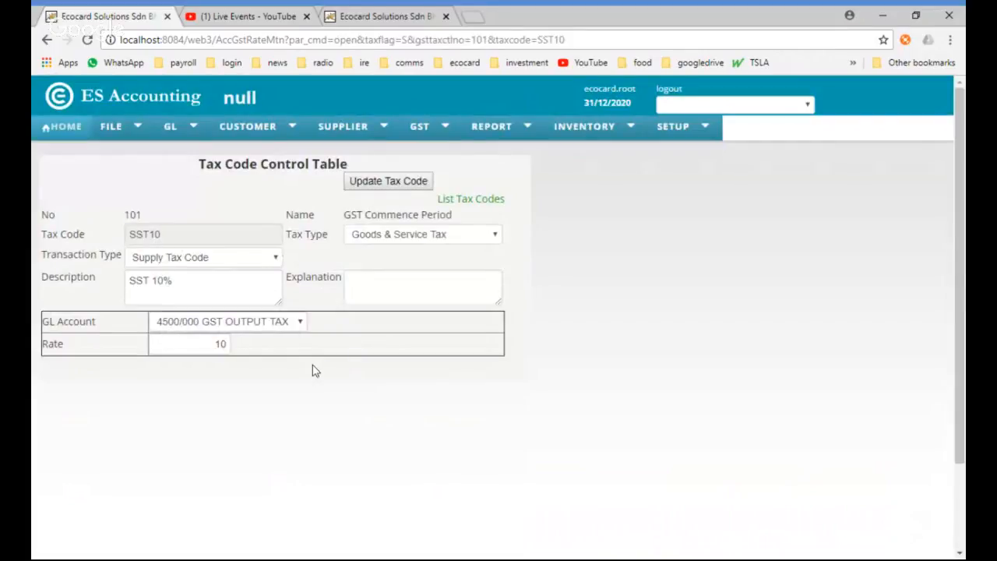
left_click(262, 322)
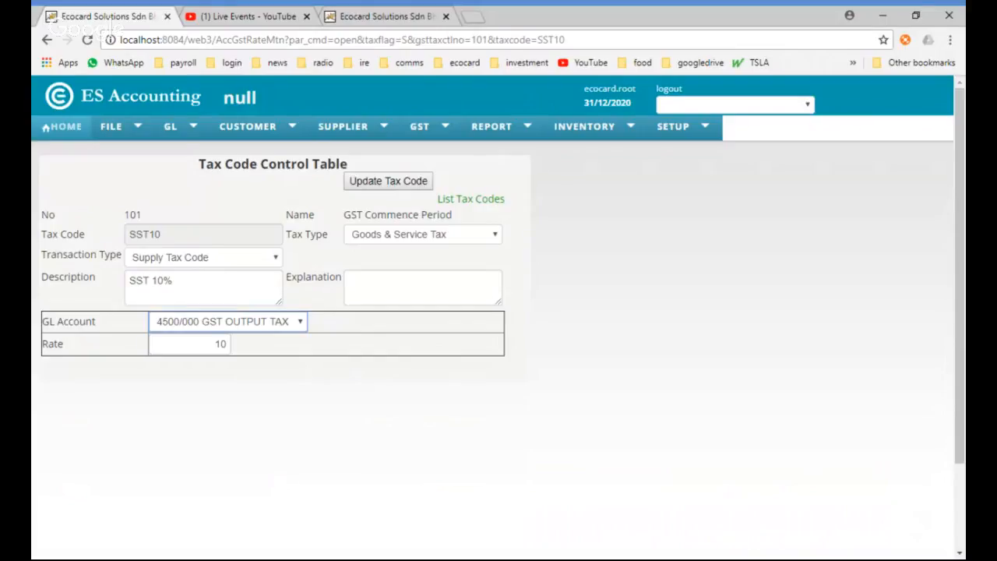
left_click(384, 260)
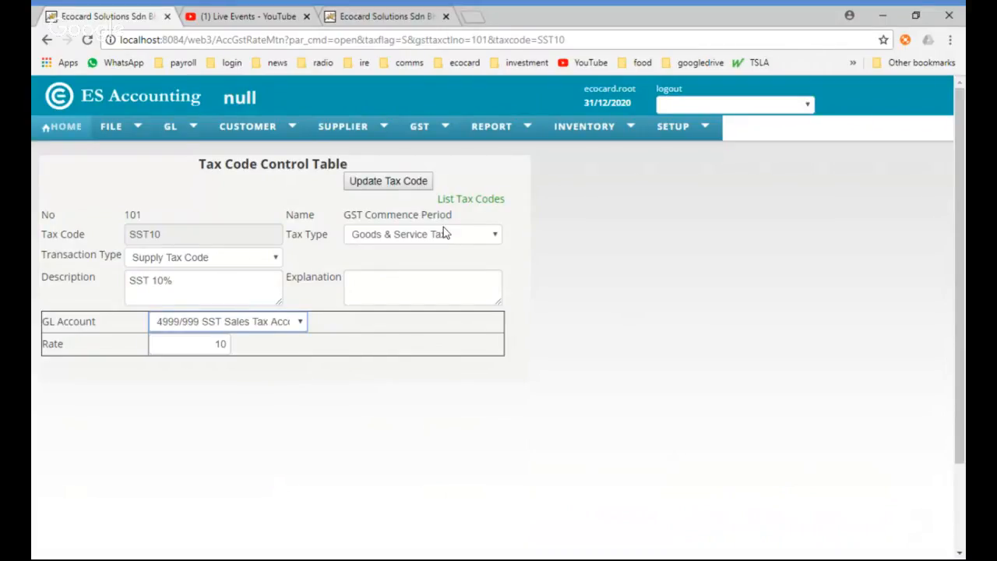
left_click(389, 185)
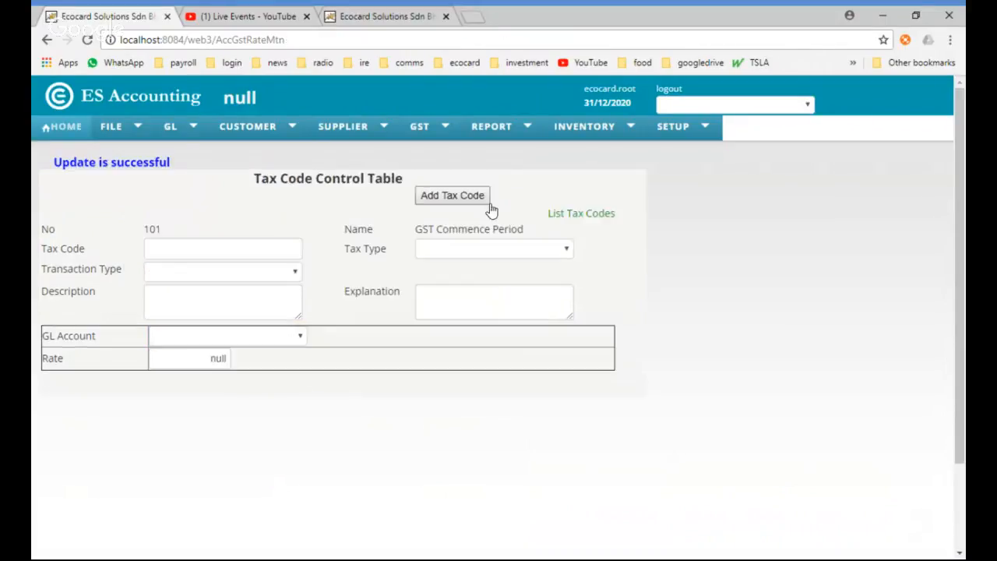
Open tax code SST6 from the tax code list and update it to use GL account 4999/999 SST Sales Tax Account
left_click(565, 214)
left_click(962, 347)
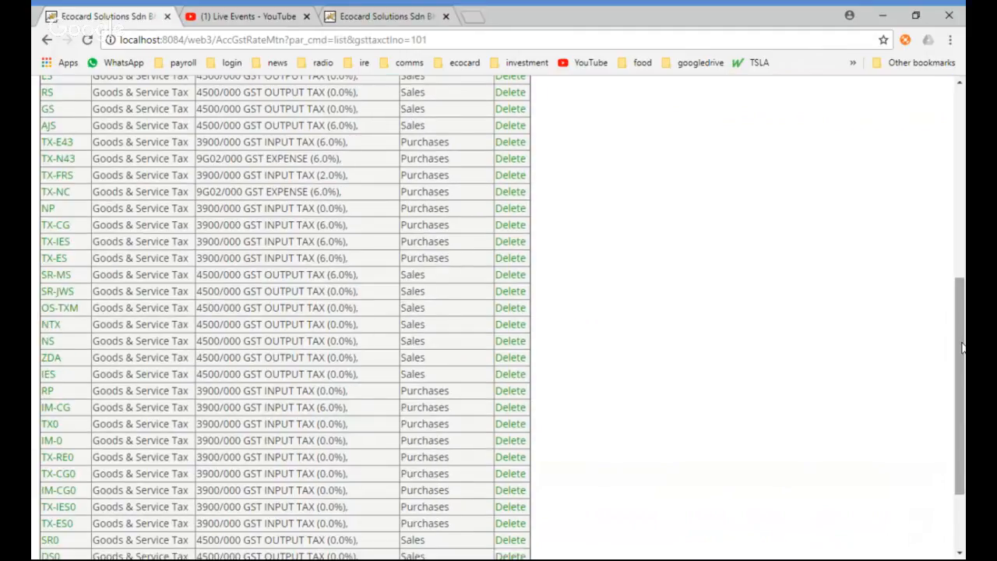
left_click_drag(962, 293, 963, 348)
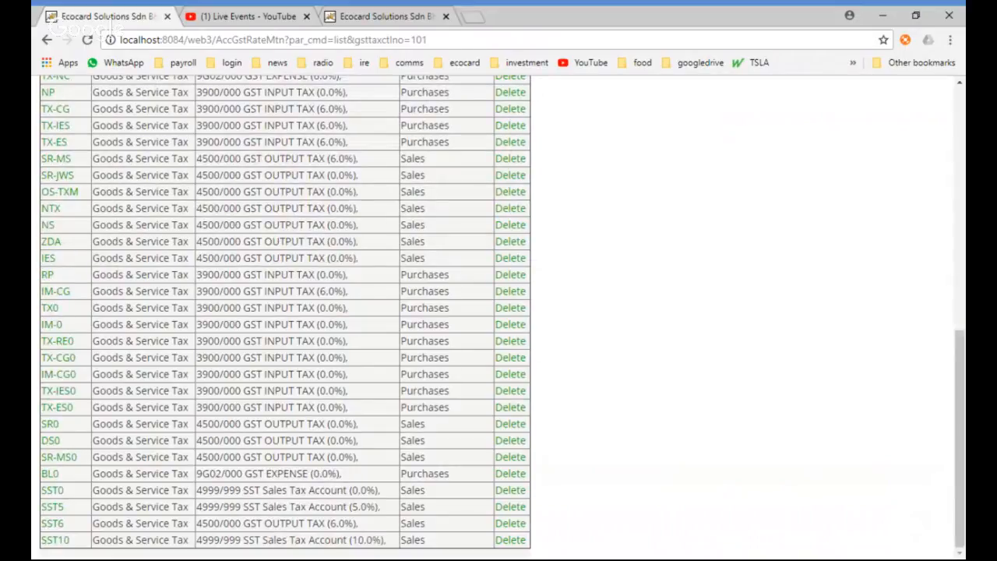
left_click(48, 526)
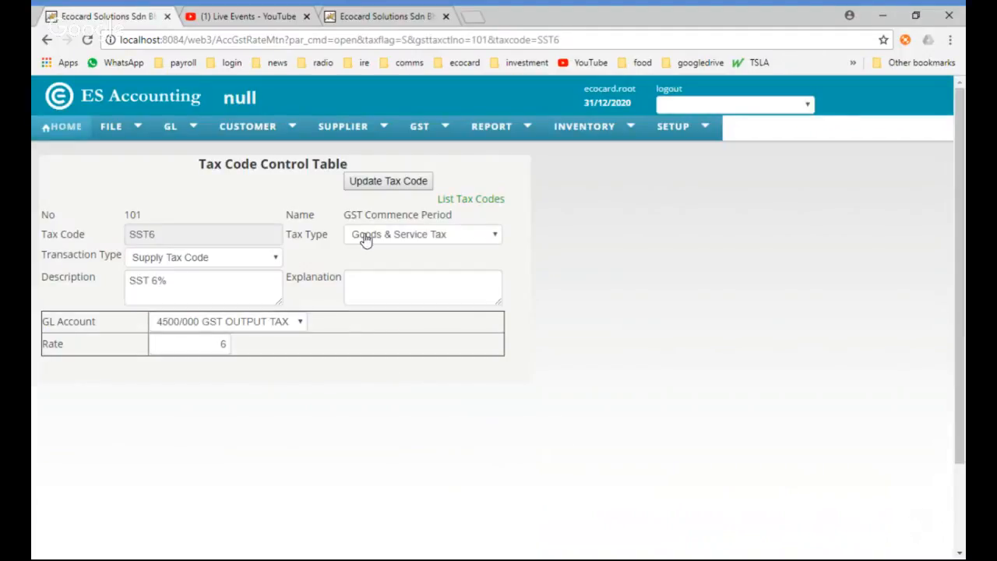
left_click(241, 319)
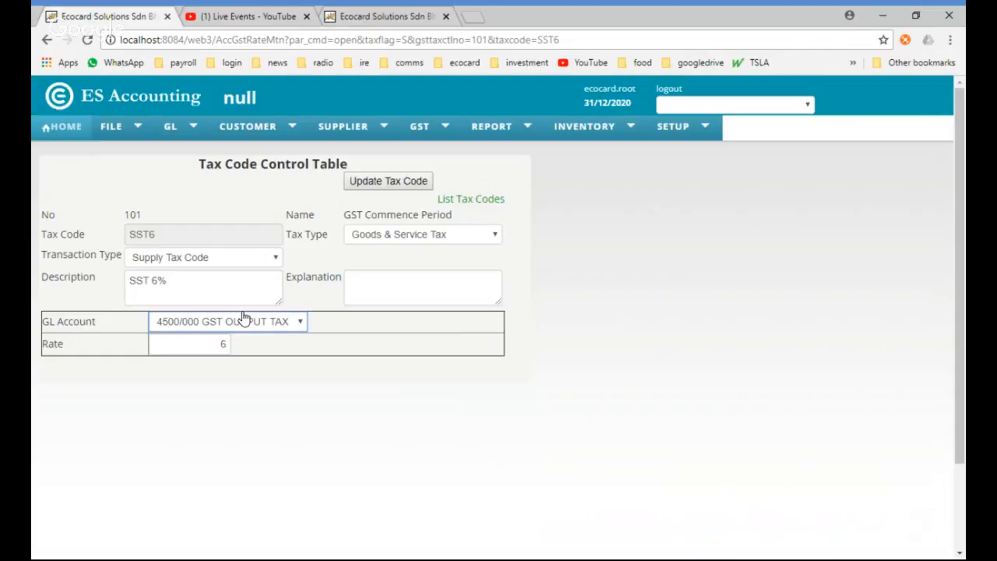
key("Down")
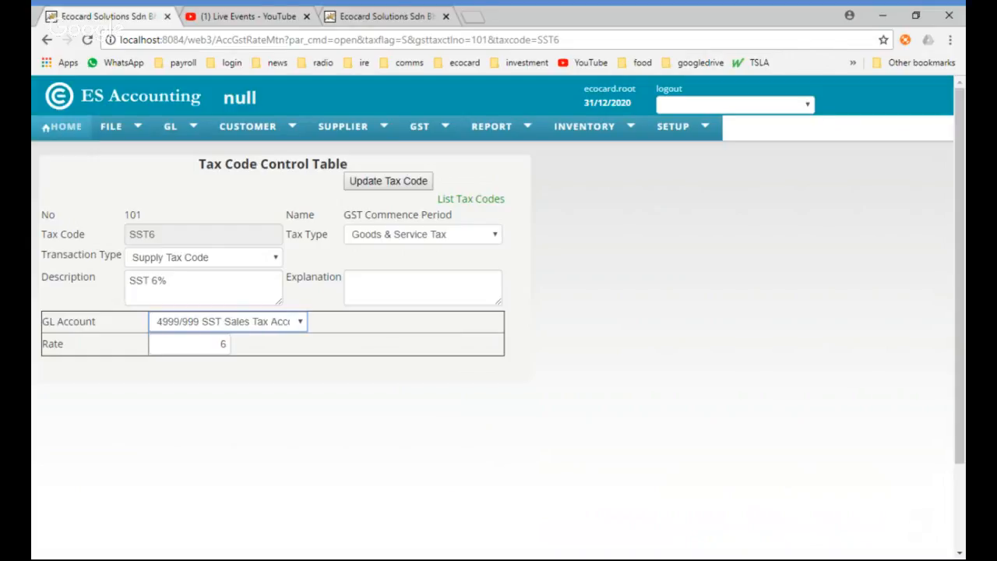
left_click(375, 189)
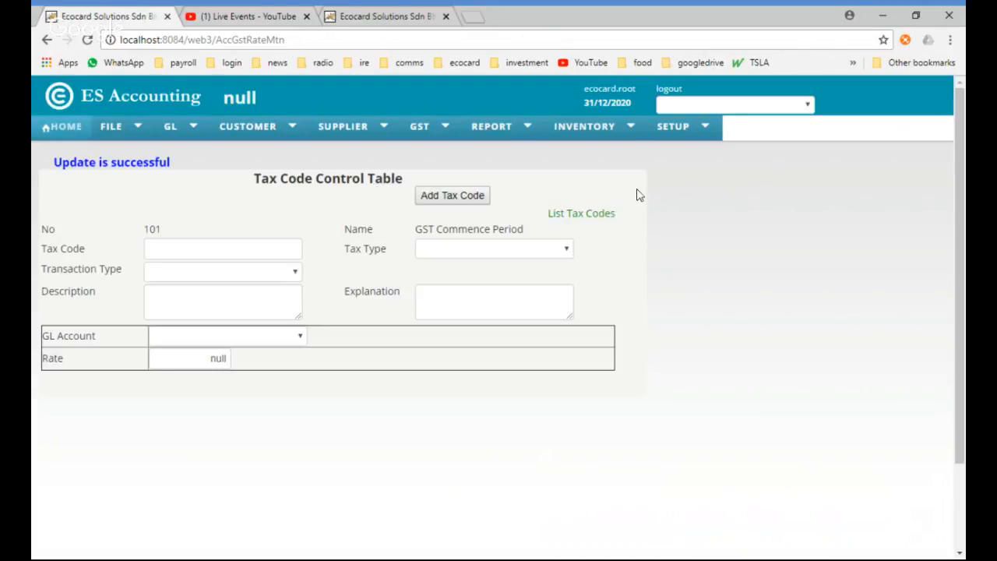
Check the SST codes' accounts in the tax code list and delete the unused GST codes ES43 and TX-E43
left_click(582, 217)
left_click_drag(961, 182, 962, 427)
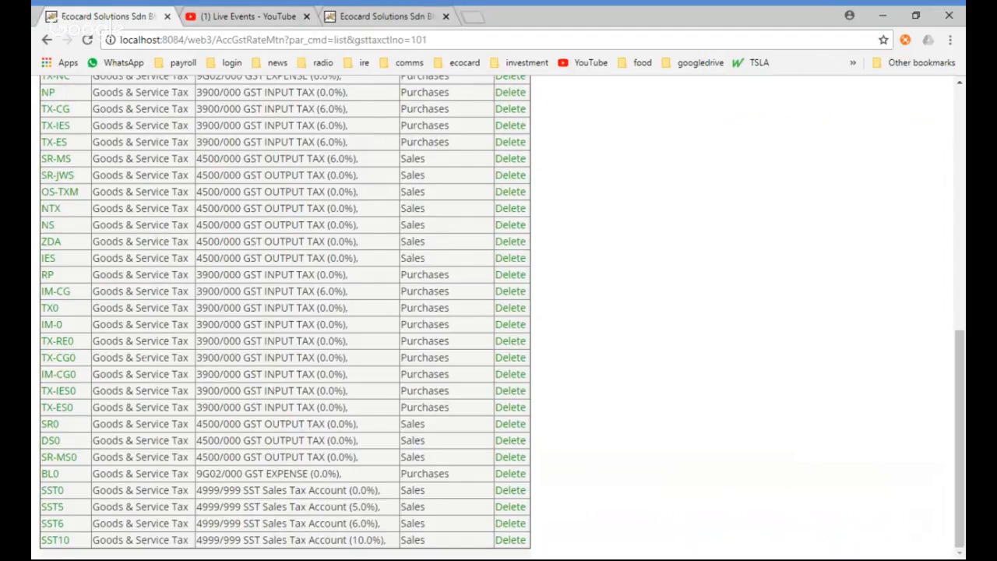
scroll(190, 290, "up", 10)
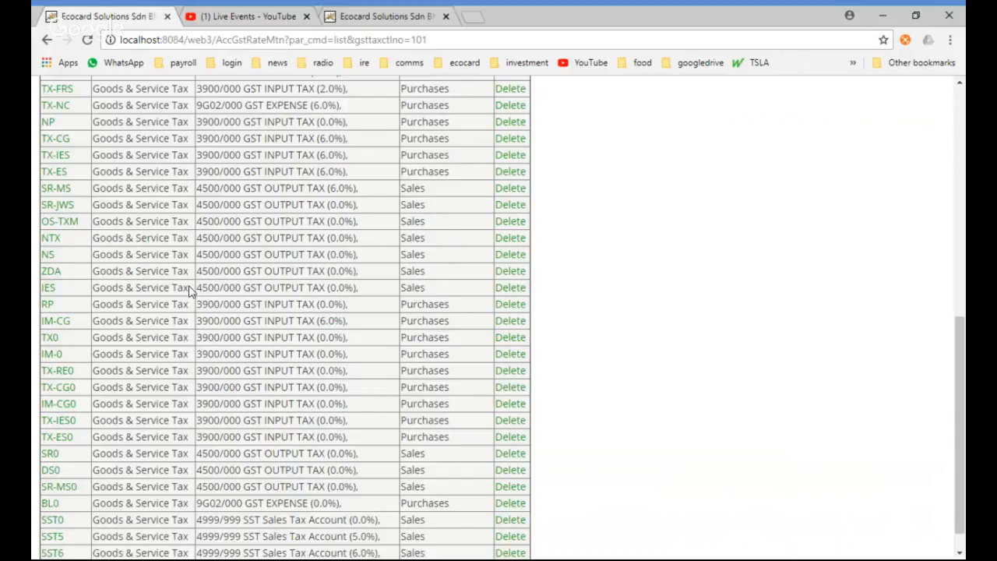
scroll(498, 318, "down", 1)
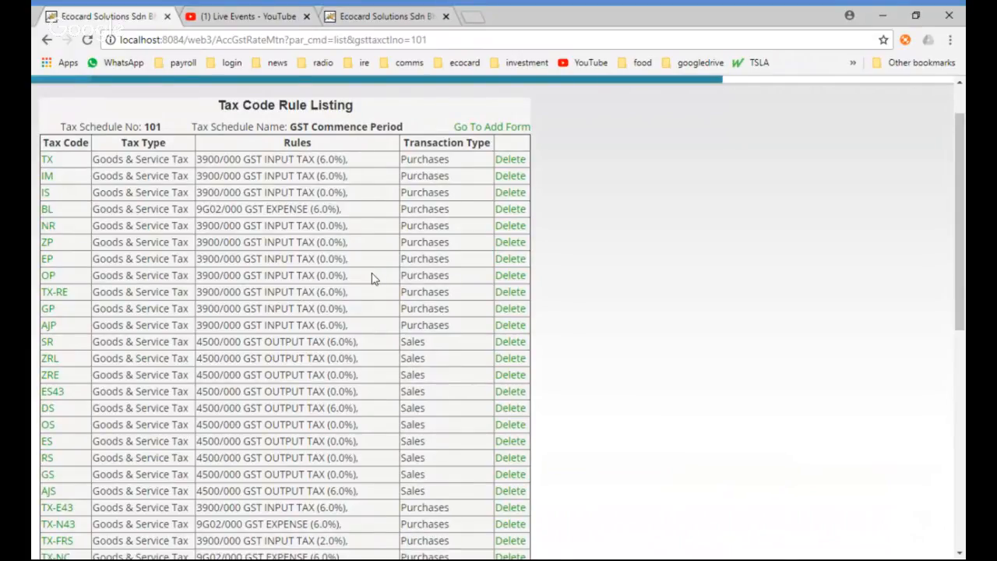
left_click(511, 392)
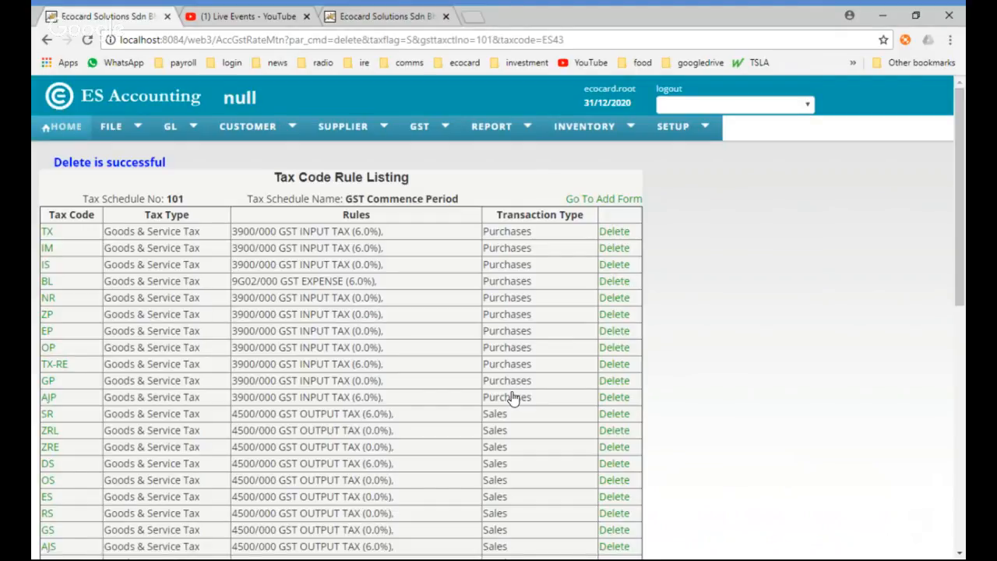
scroll(513, 398, "down", 1)
scroll(499, 317, "down", 5)
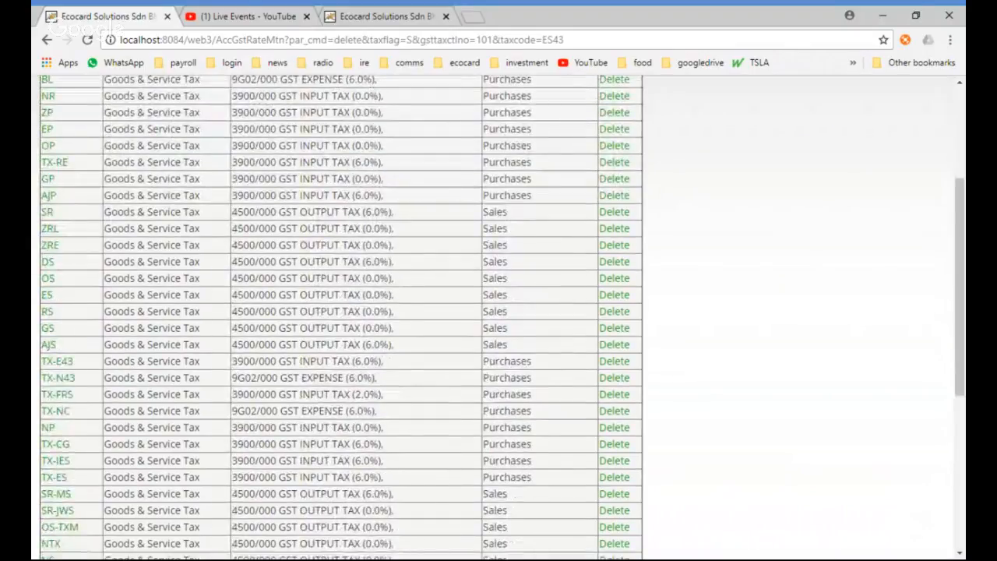
left_click(613, 362)
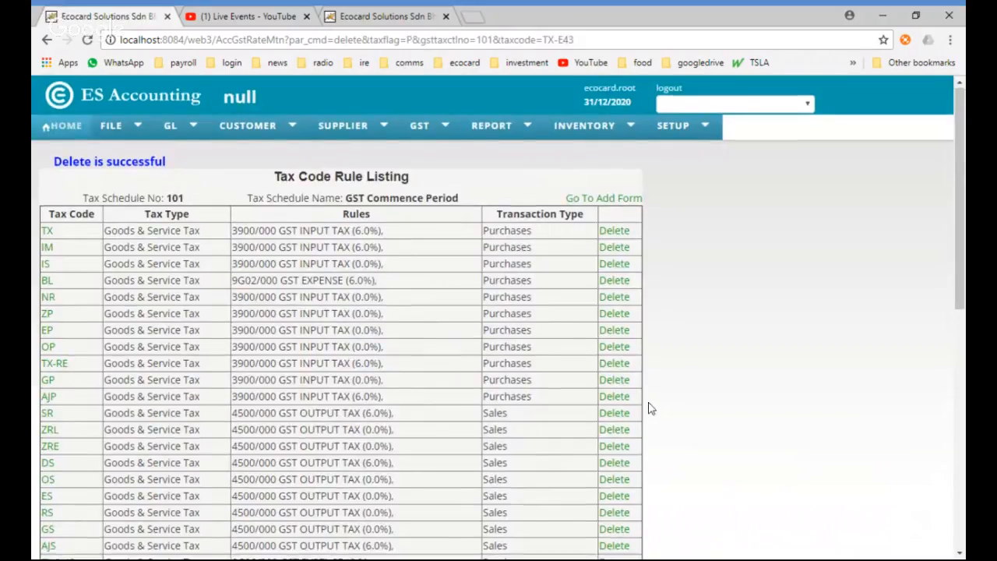
Delete the GST sales tax codes SR-MS and SR-JWS from the GST Commence Period schedule
scroll(649, 409, "down", 9)
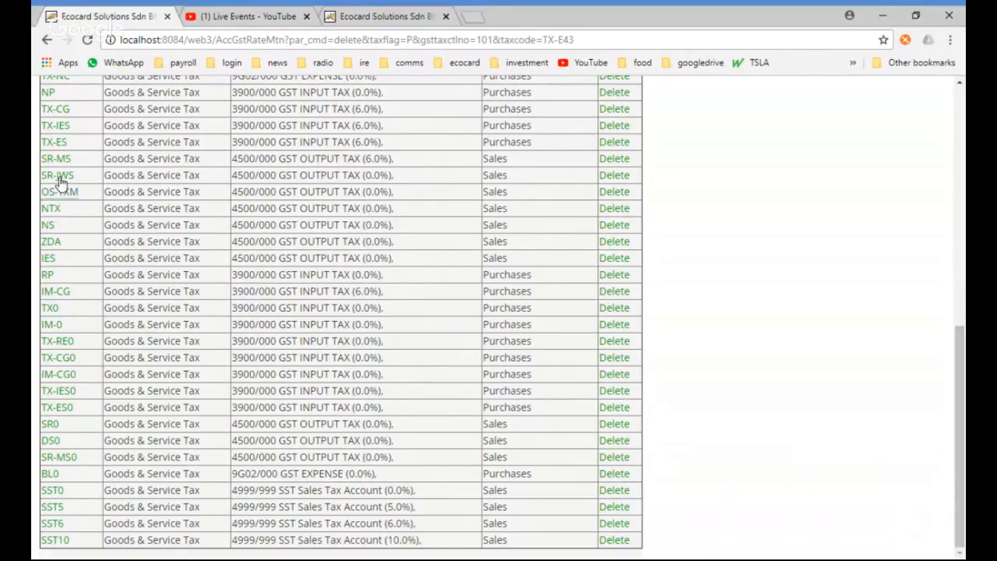
left_click_drag(109, 158, 632, 166)
left_click(627, 161)
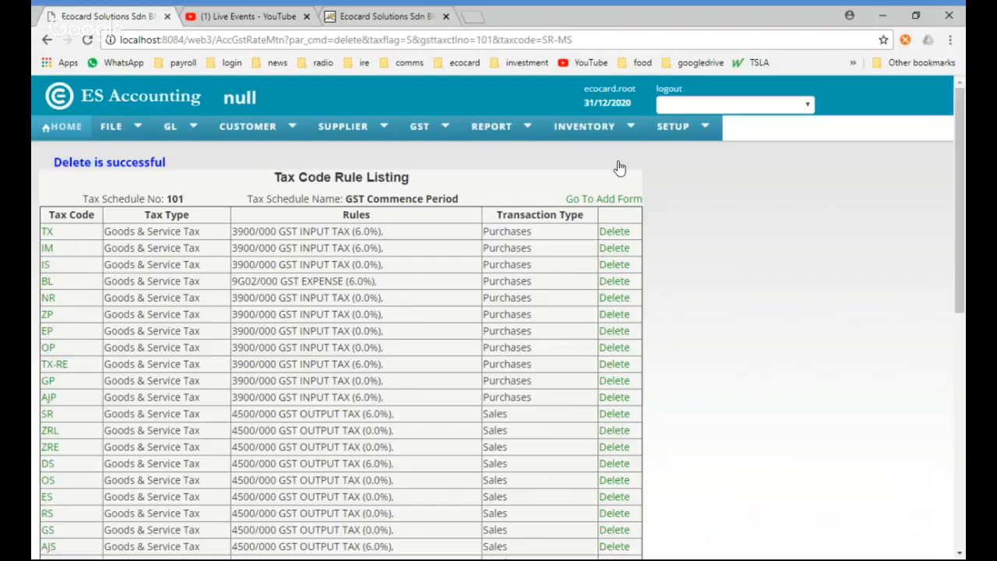
scroll(721, 266, "down", 5)
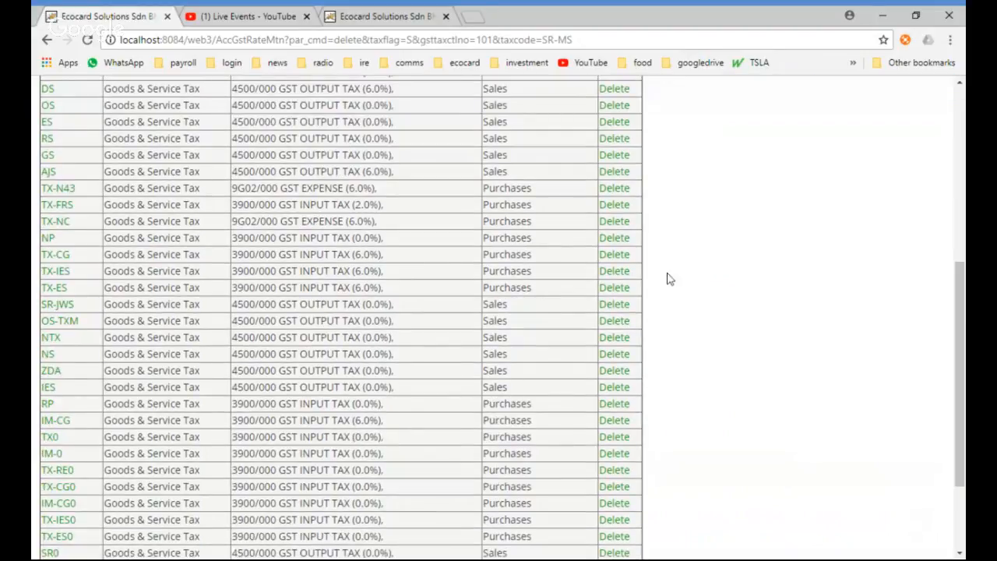
left_click(614, 305)
scroll(847, 299, "down", 10)
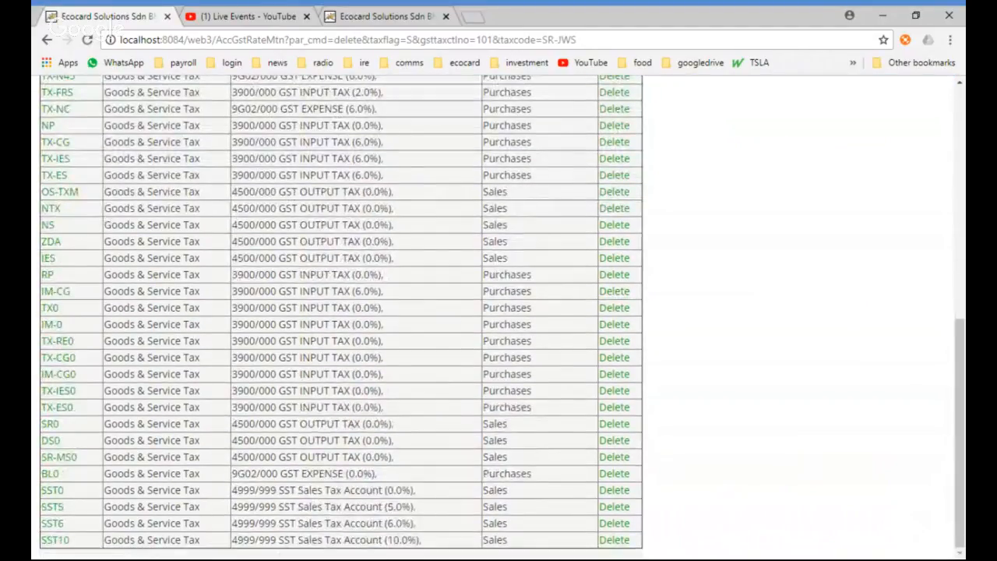